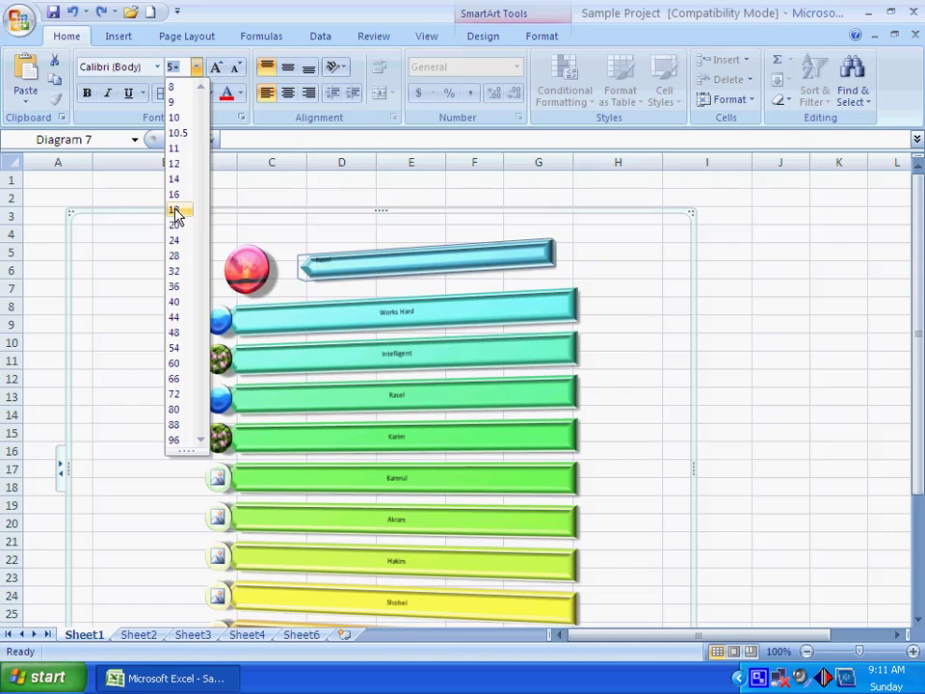
# - Set the font size of the SmartArt diagram's text to 18
pyautogui.click(175, 211)
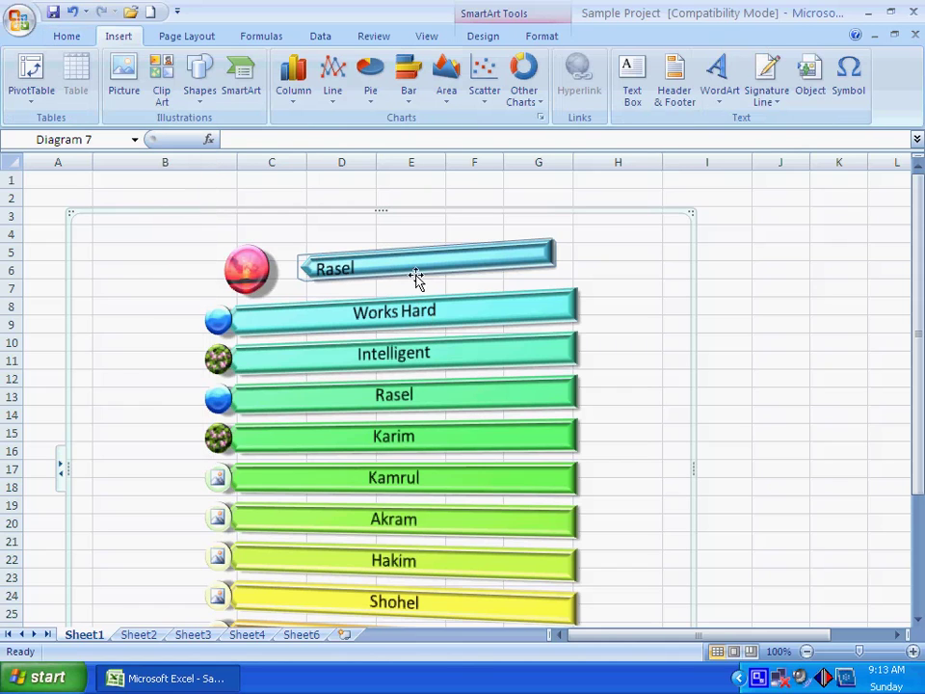
pyautogui.scroll(-3, 413, 427)
pyautogui.scroll(3, 416, 282)
# - Select the whole SmartArt diagram and set its text size to 28
pyautogui.click(347, 212)
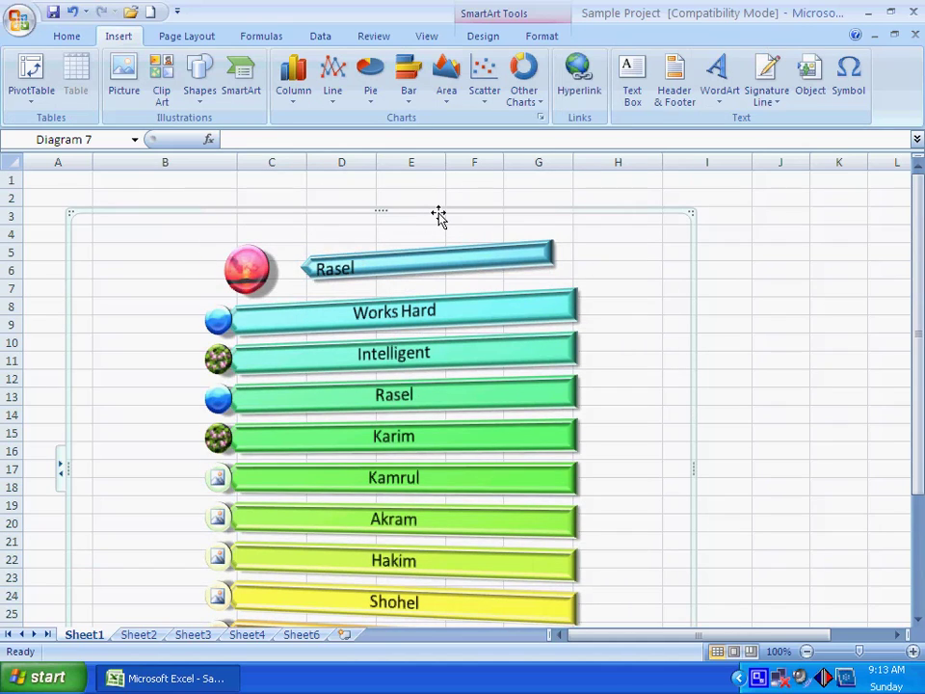
pyautogui.click(85, 38)
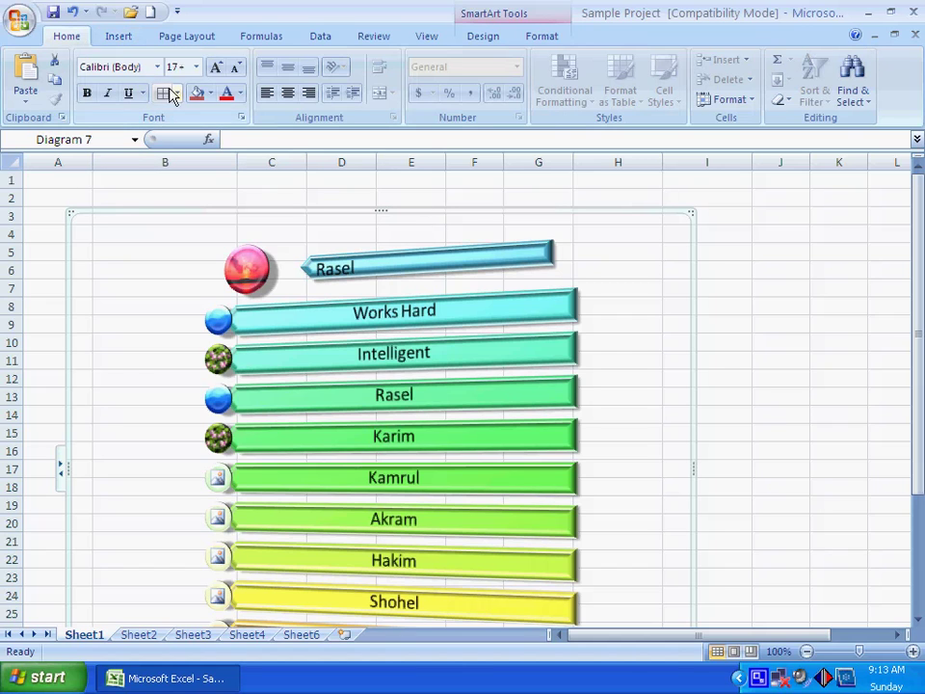
pyautogui.click(196, 67)
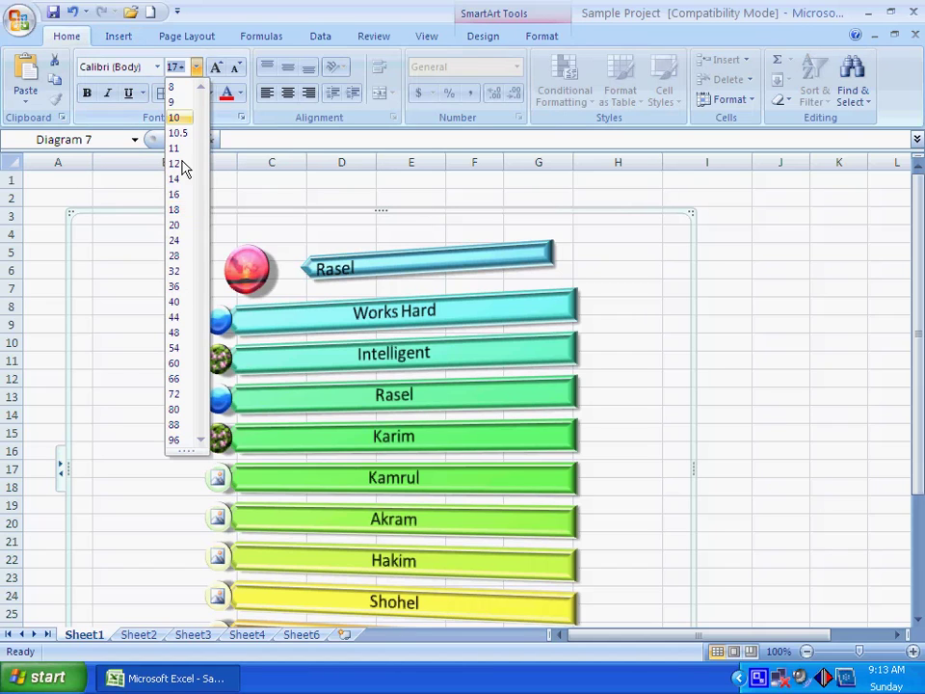
pyautogui.click(181, 257)
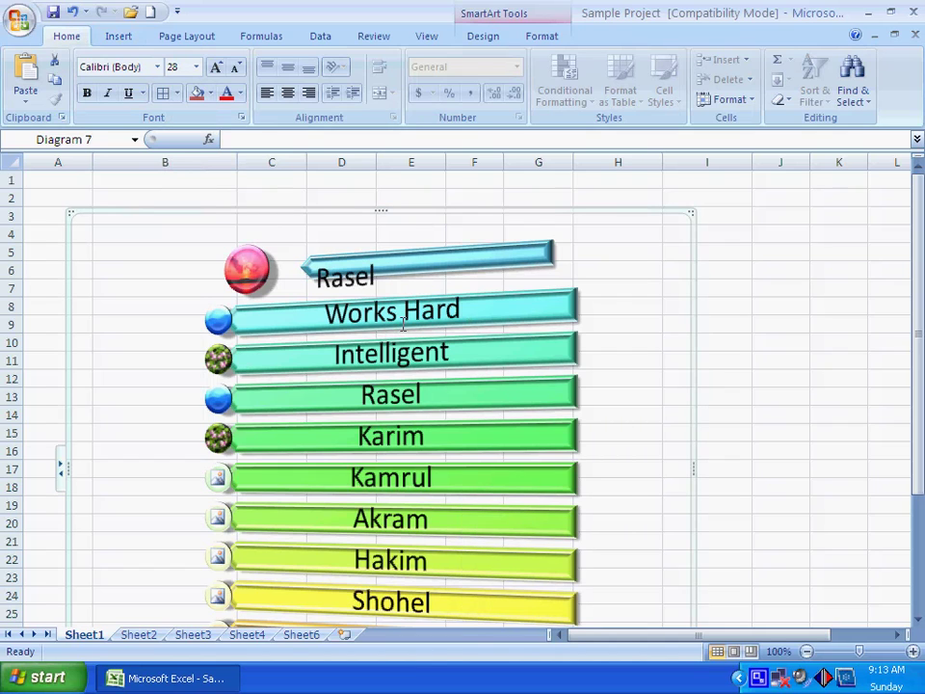
# - Apply the green WordArt style to the text of the diagram's topmost title bar
pyautogui.click(487, 39)
pyautogui.click(542, 38)
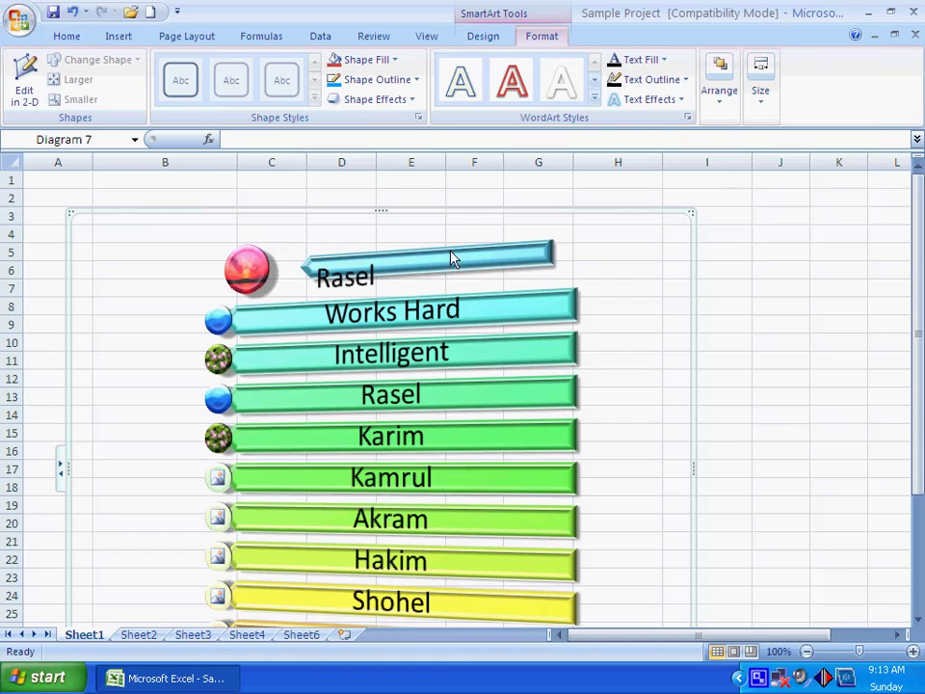
pyautogui.click(421, 256)
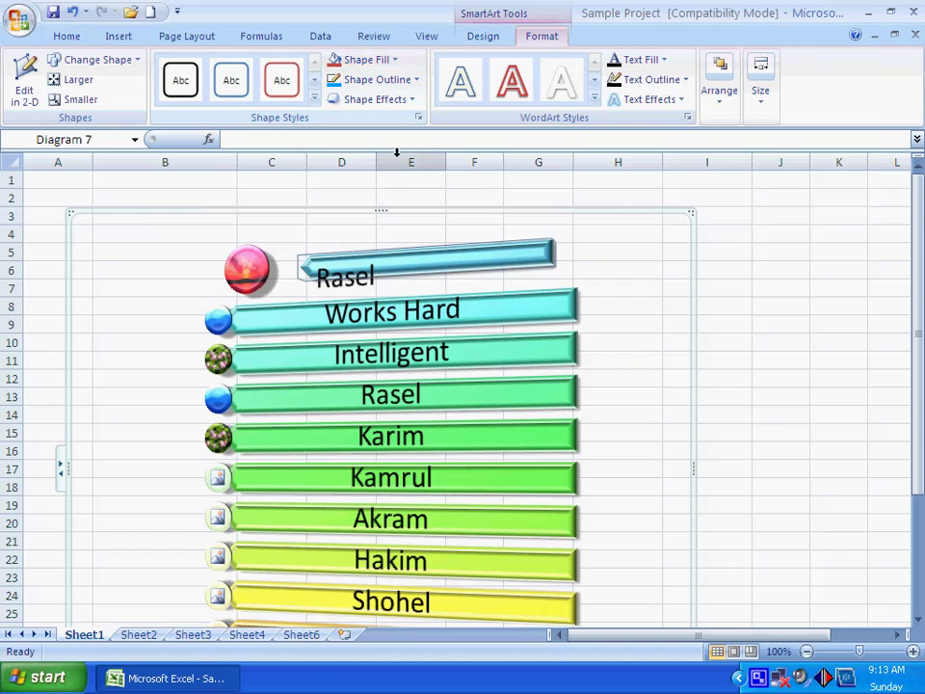
pyautogui.click(561, 93)
pyautogui.click(595, 81)
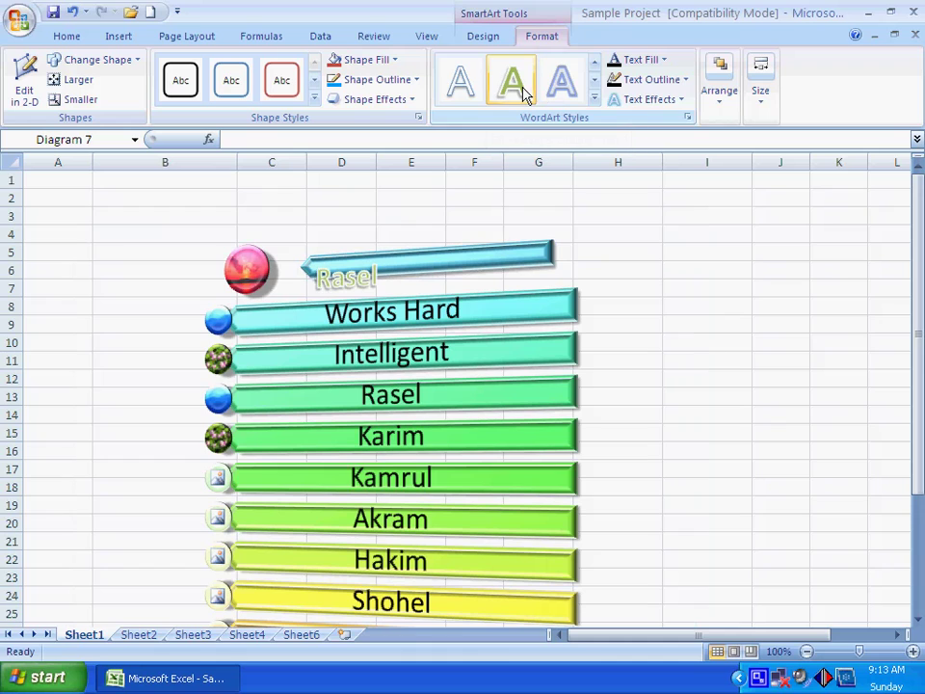
pyautogui.click(525, 93)
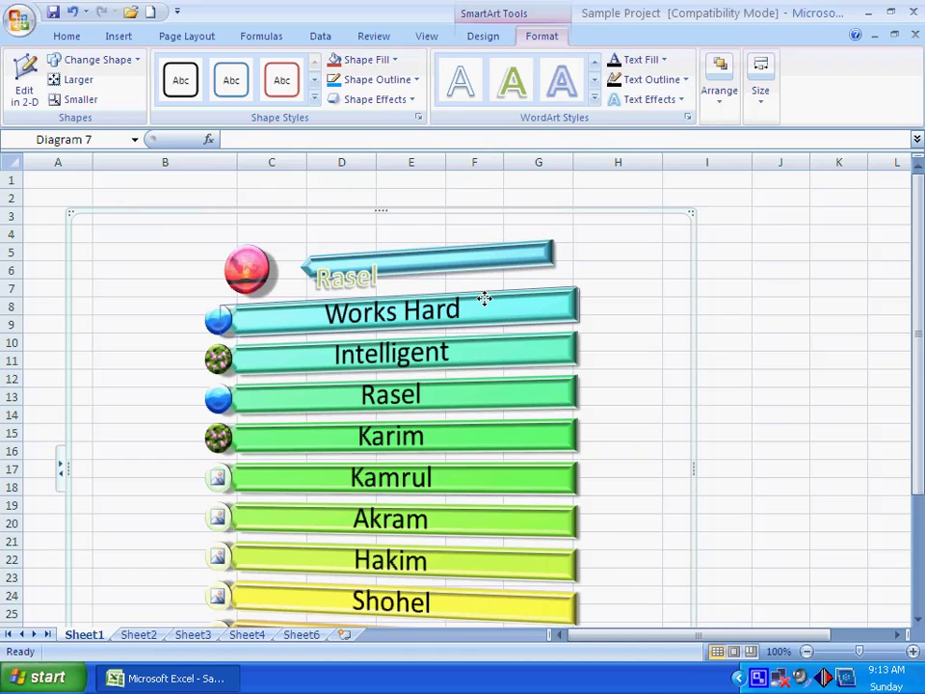
# - Try the pale orange WordArt style on the Works Hard text, replacing it with the bold orange one
pyautogui.click(594, 82)
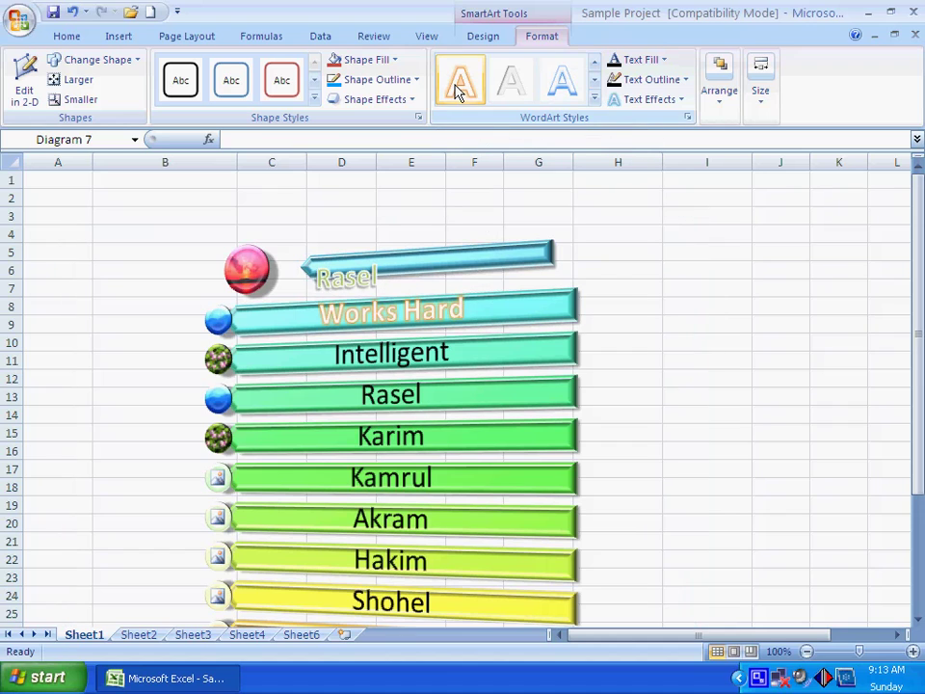
pyautogui.click(594, 81)
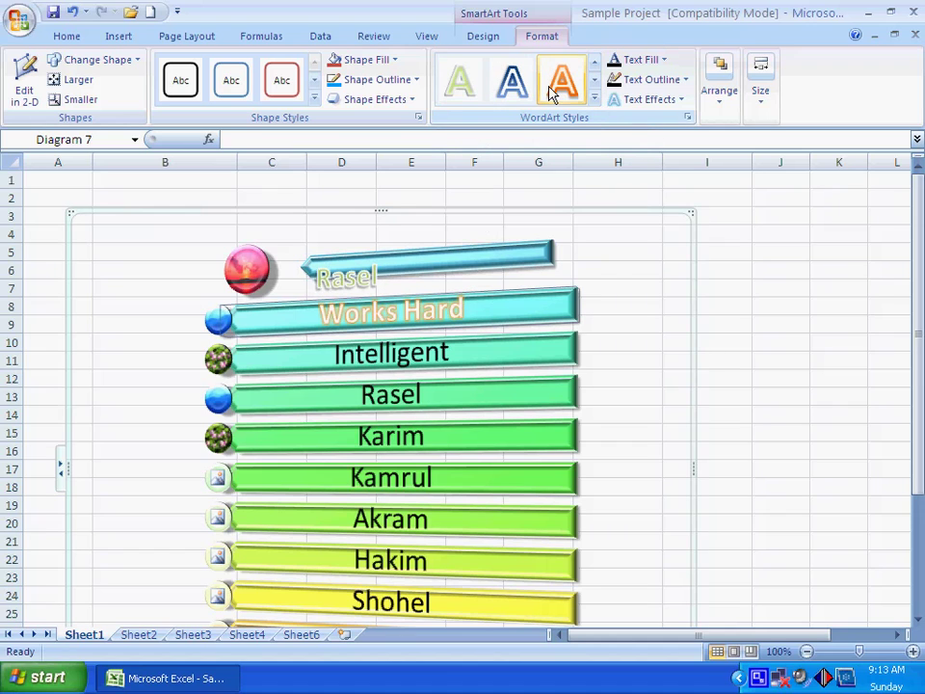
pyautogui.click(554, 90)
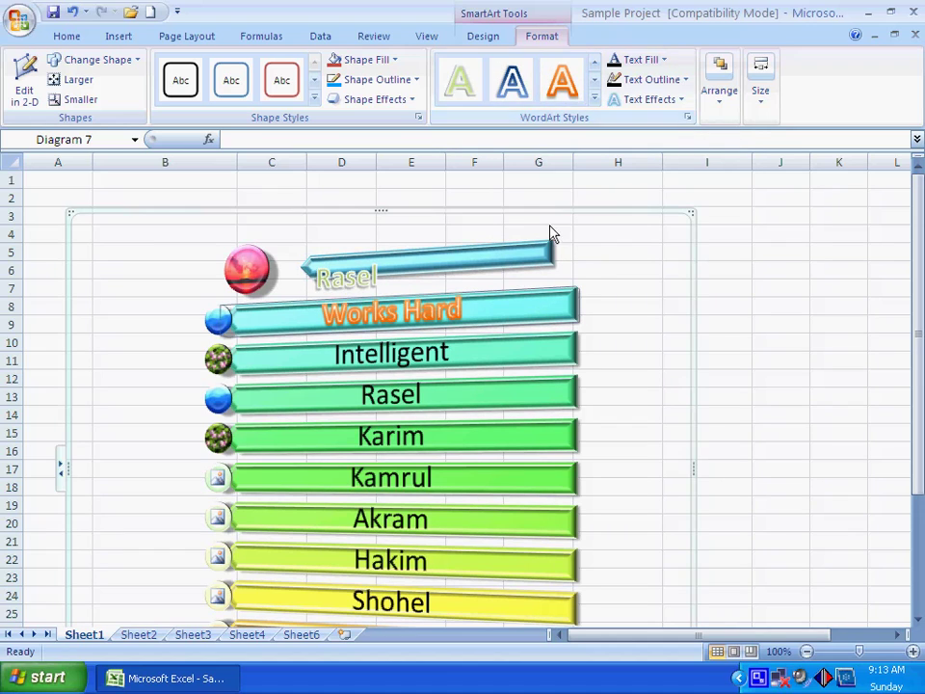
# - Apply the solid blue WordArt style to all the diagram's text and the red double-outlined style to Works Hard only
pyautogui.click(514, 87)
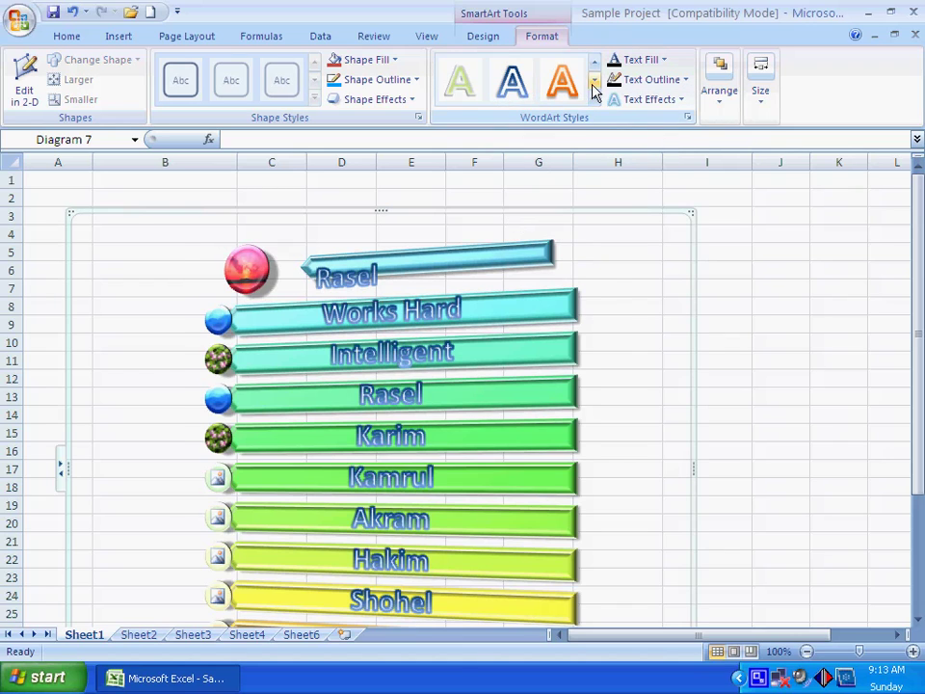
pyautogui.click(593, 81)
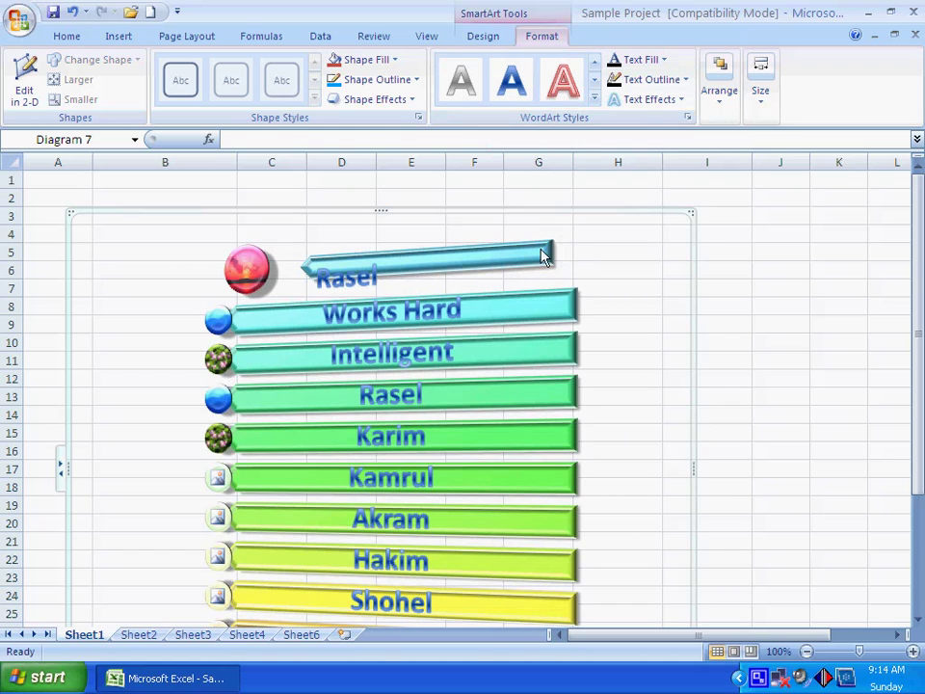
pyautogui.click(517, 304)
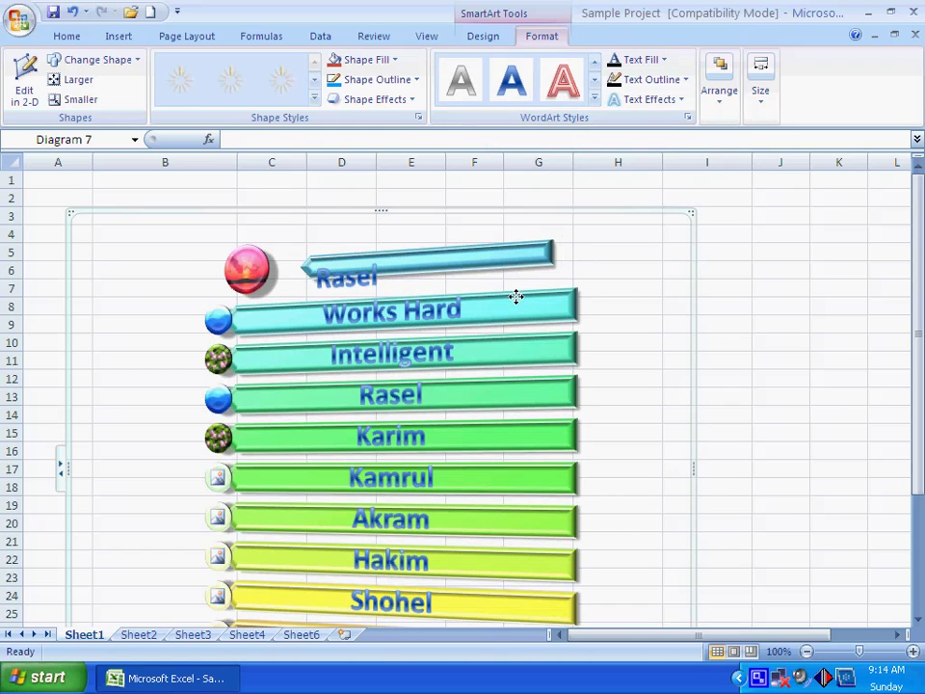
pyautogui.click(563, 84)
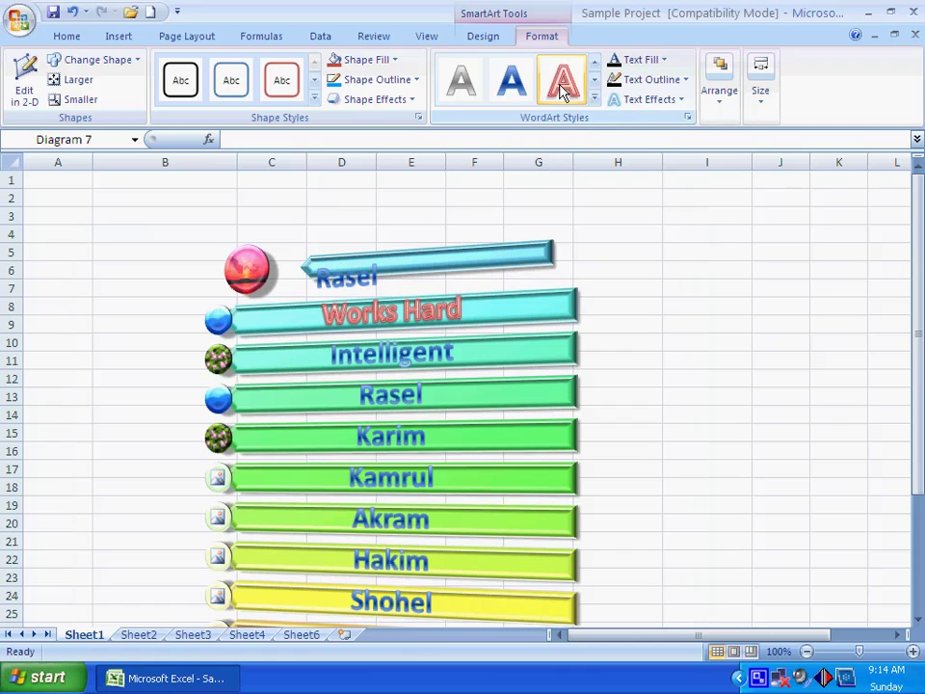
# - Fill the Works Hard text with a lighter blue theme color and give it a near-black outline
pyautogui.click(663, 59)
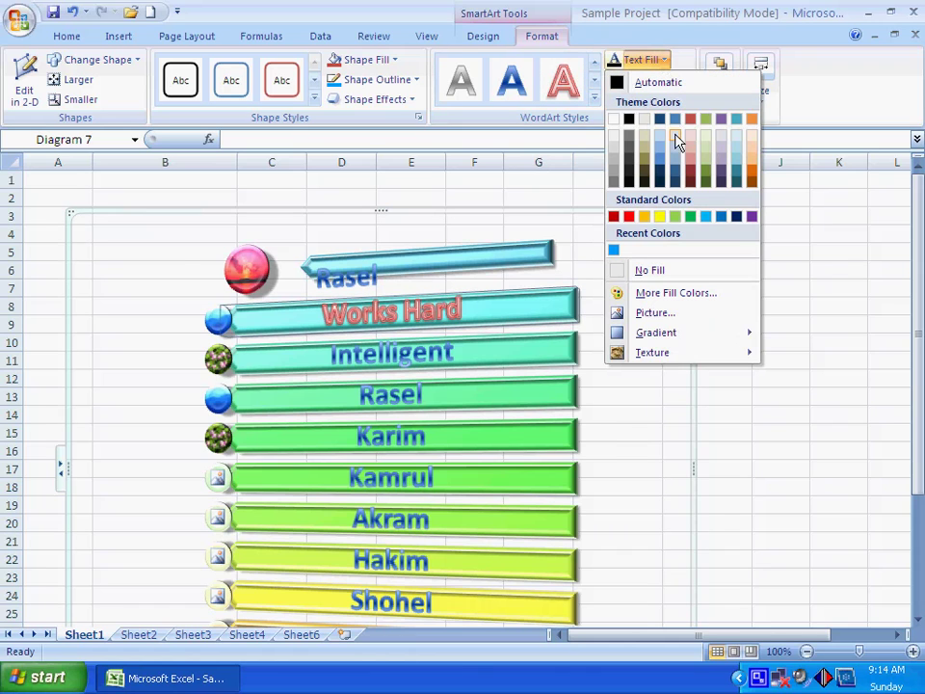
pyautogui.click(676, 161)
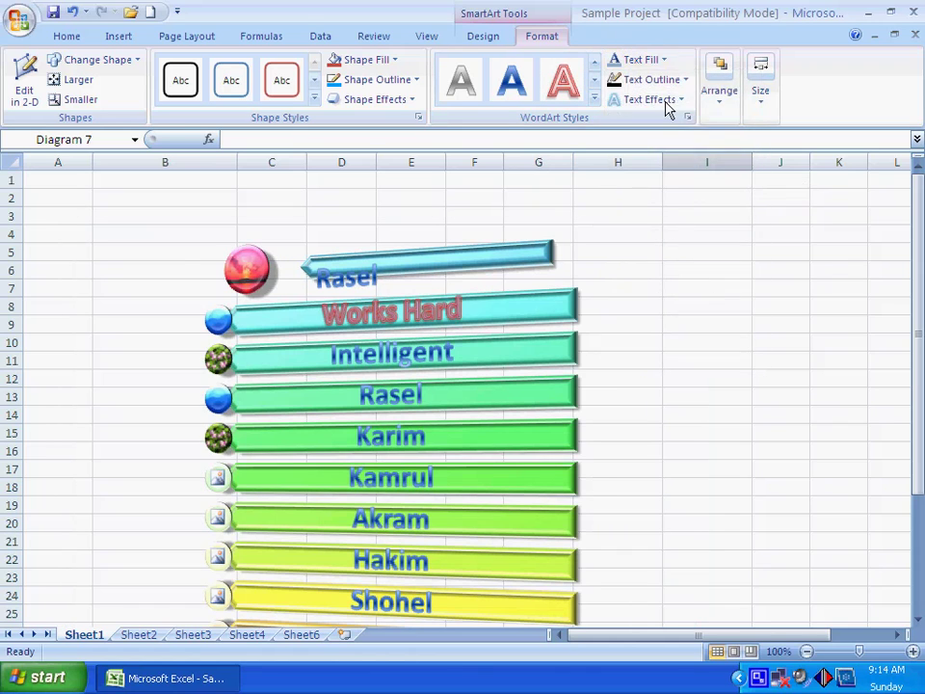
pyautogui.click(655, 79)
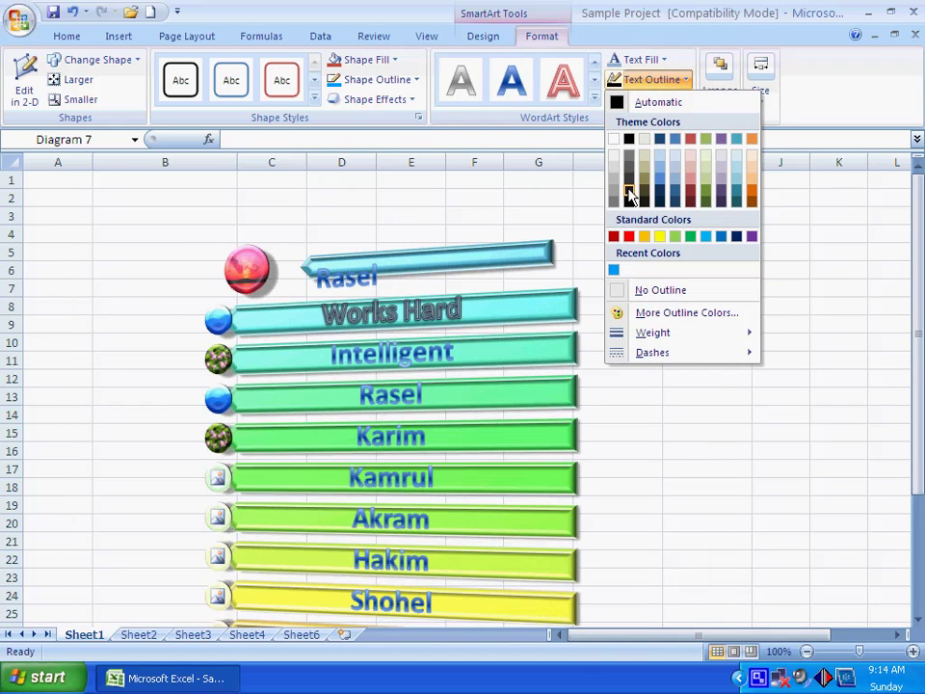
pyautogui.click(626, 191)
# - Fill the Works Hard text with the Sunset picture from the Sample Pictures folder
pyautogui.click(643, 60)
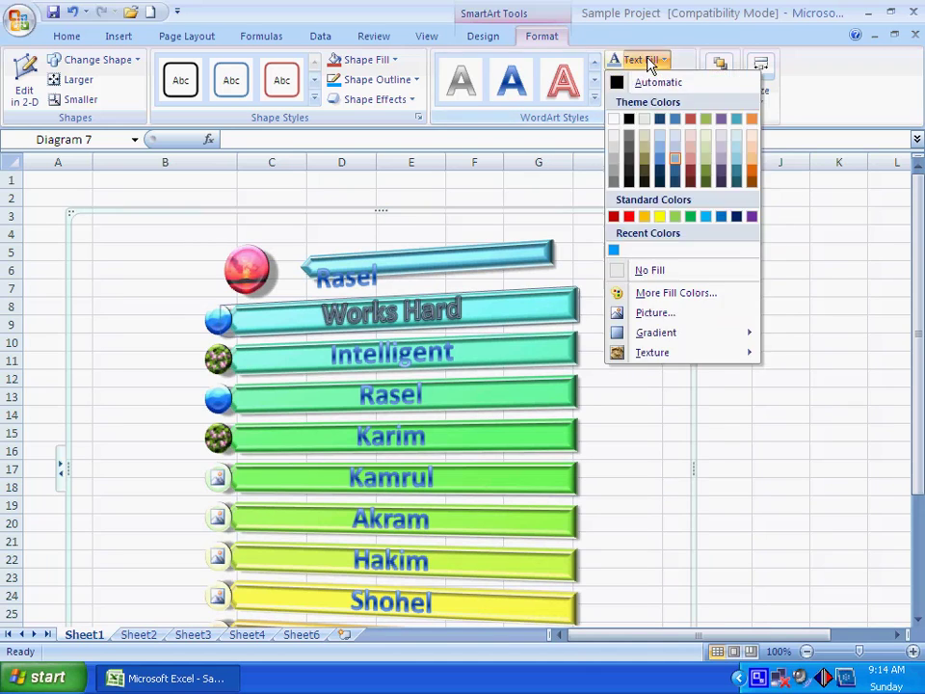
pyautogui.click(670, 318)
pyautogui.click(421, 159)
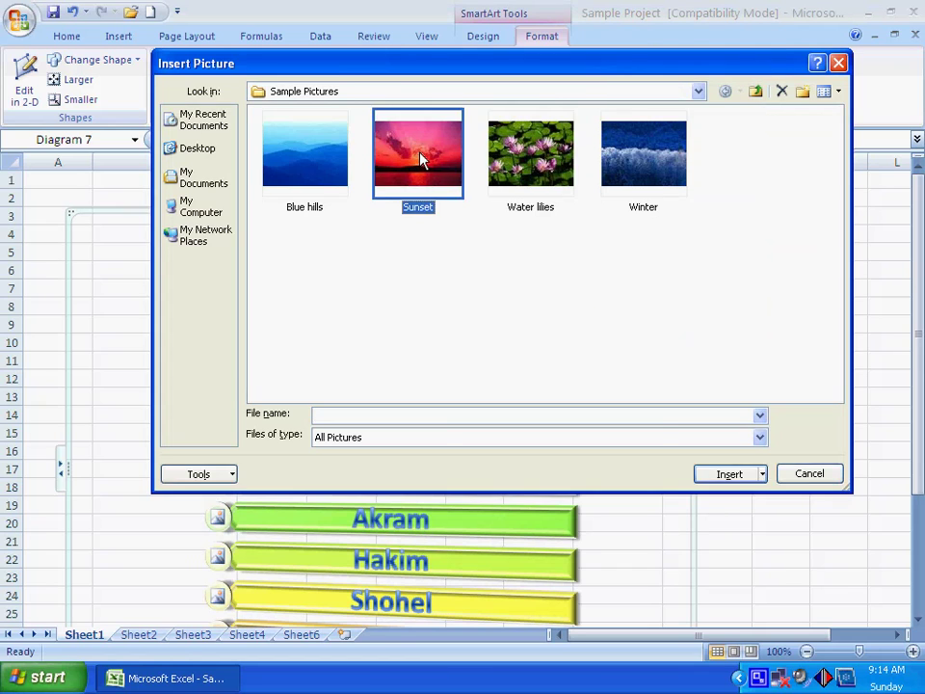
pyautogui.doubleClick(422, 159)
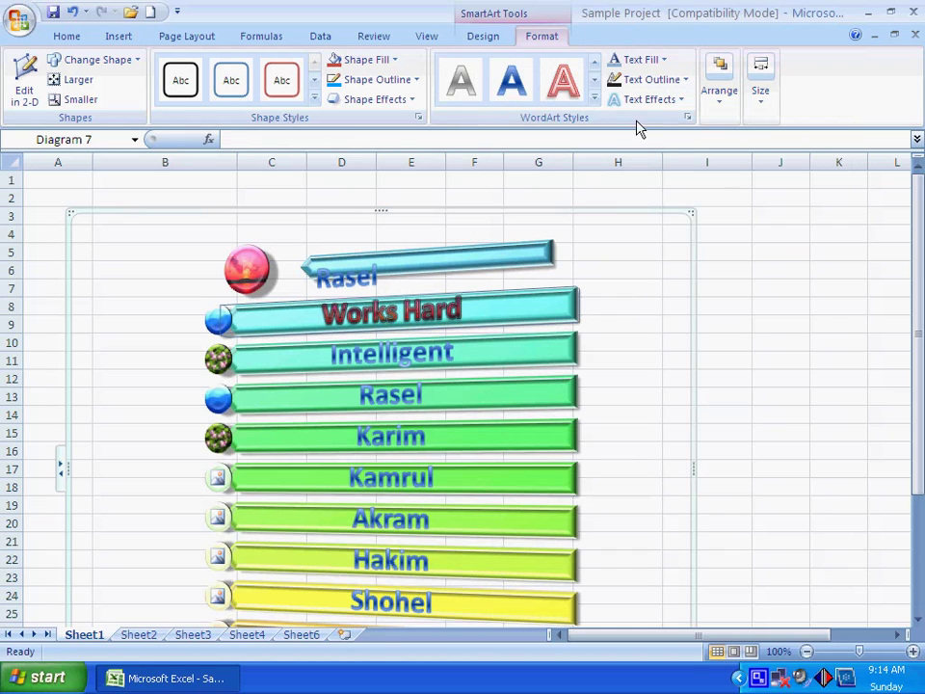
# - Fill the Works Hard text with the crumpled brown paper texture, tiling the picture as texture
pyautogui.click(663, 60)
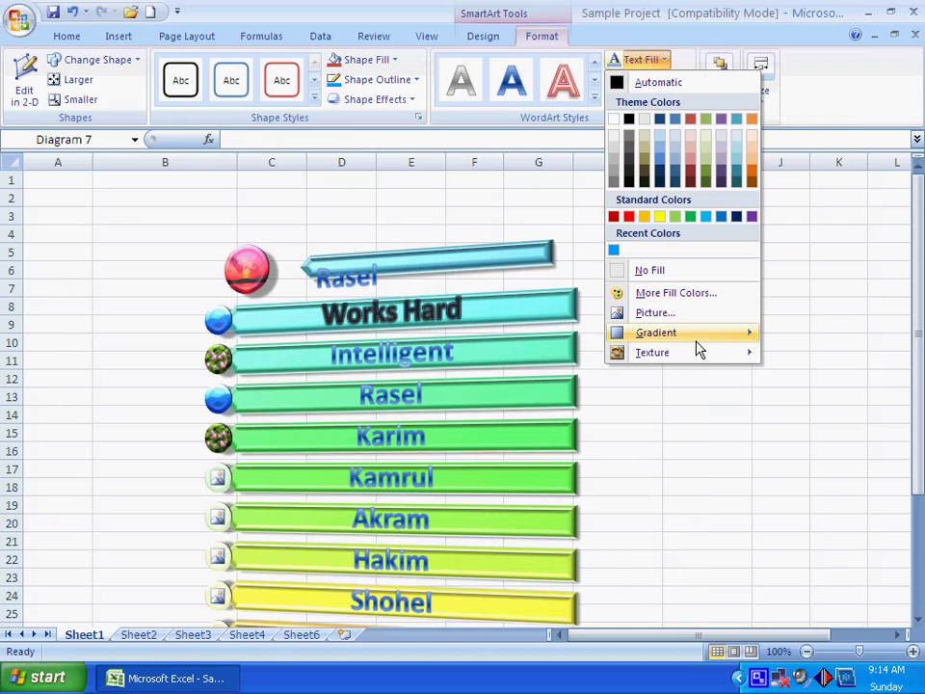
pyautogui.moveTo(696, 333)
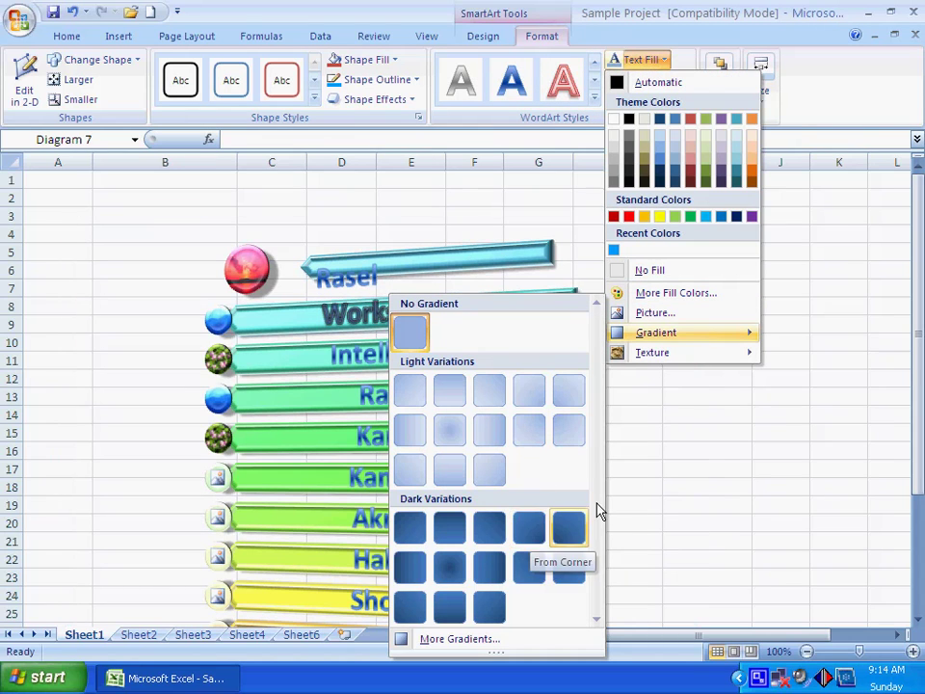
pyautogui.click(466, 639)
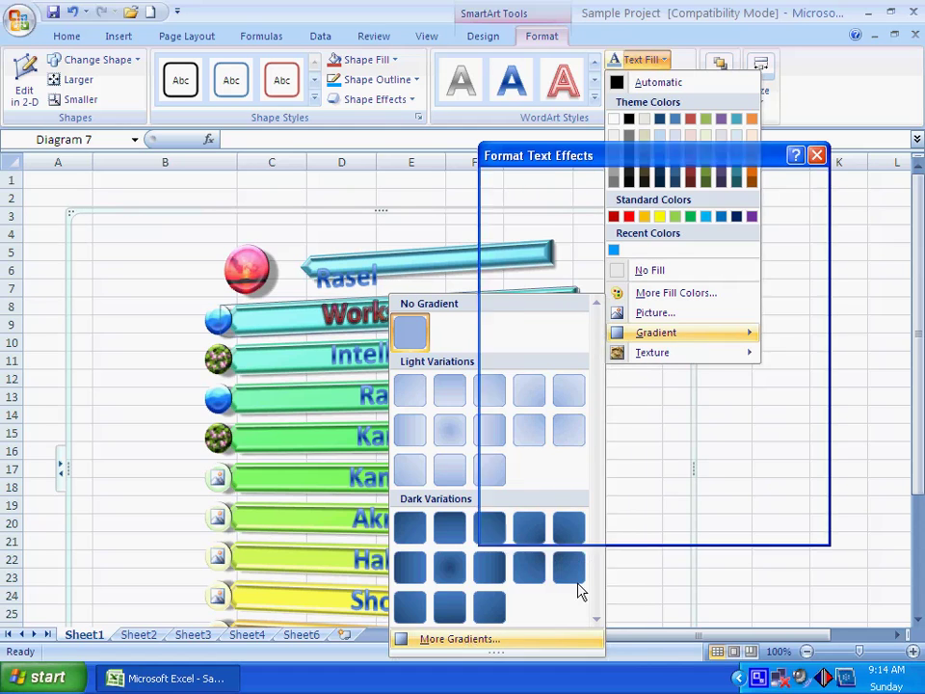
pyautogui.click(665, 283)
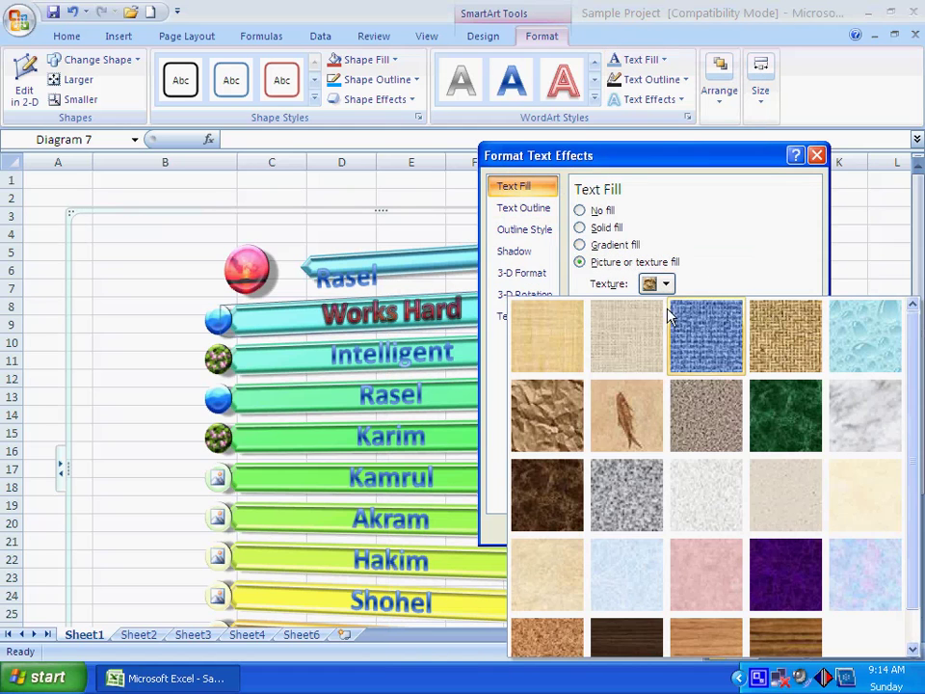
pyautogui.click(536, 440)
pyautogui.click(595, 343)
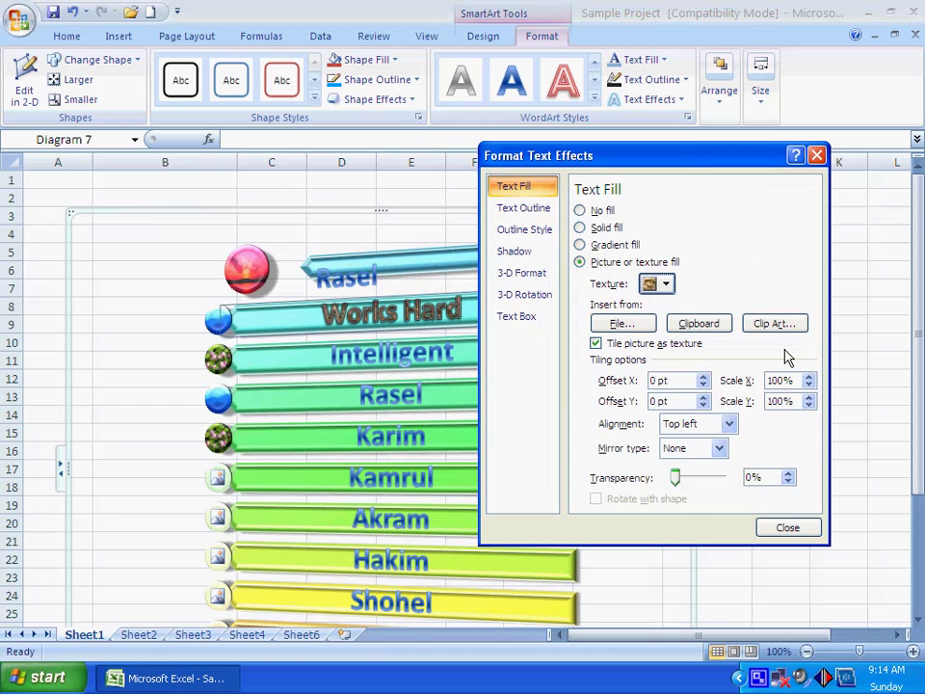
pyautogui.click(786, 528)
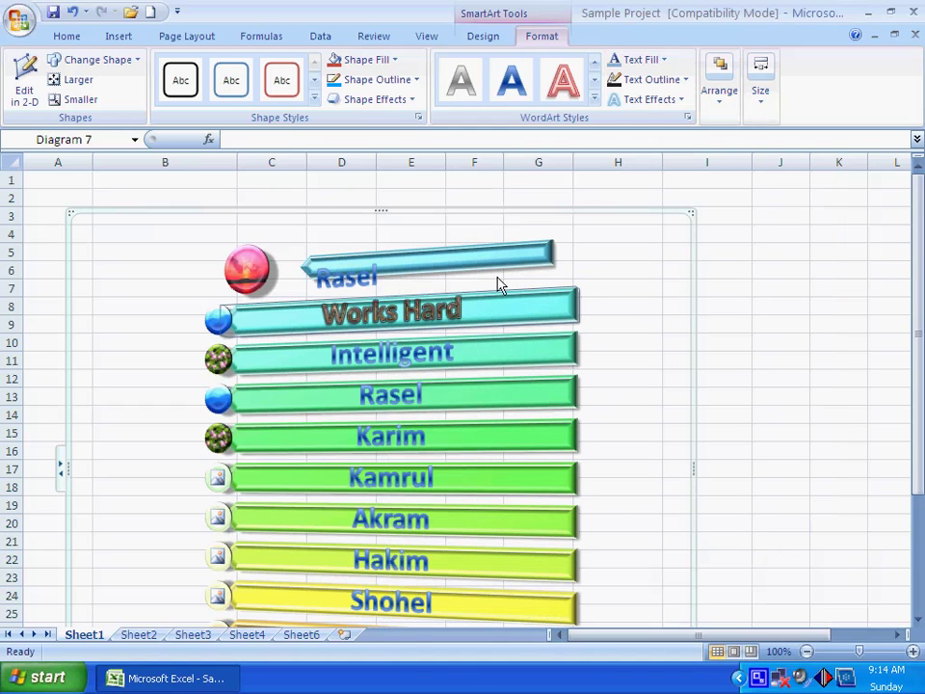
pyautogui.click(637, 60)
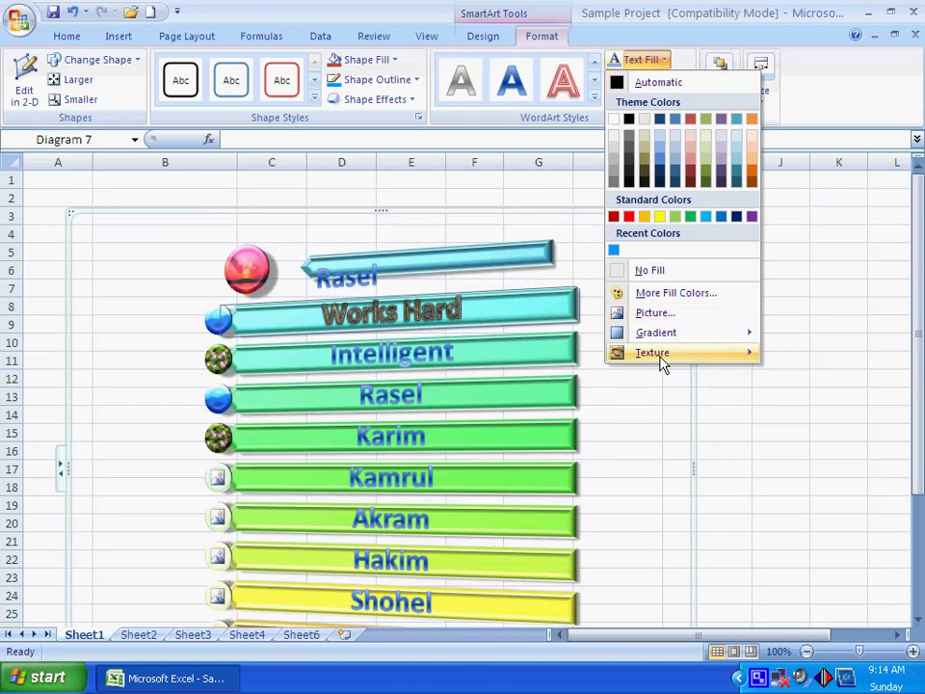
pyautogui.moveTo(669, 342)
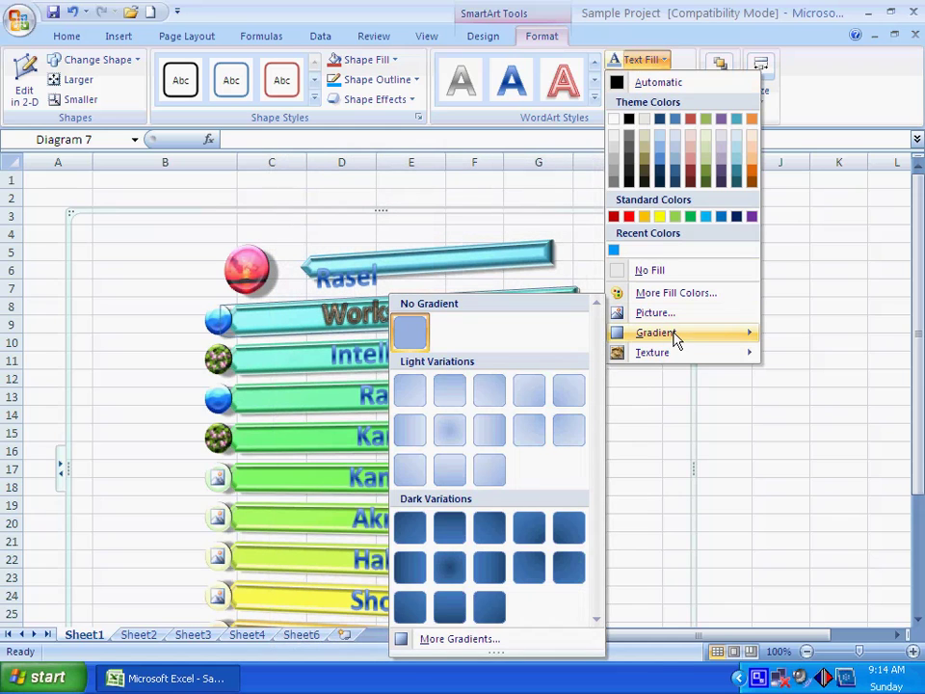
pyautogui.click(645, 46)
# - Give the Works Hard text a 6 pt outline and color that outline yellow
pyautogui.click(654, 80)
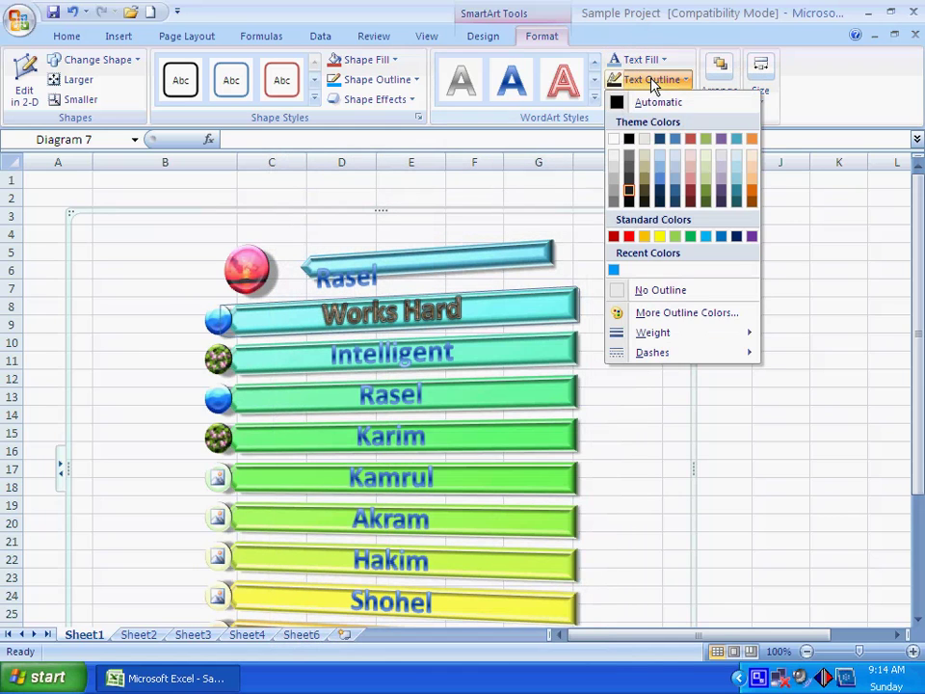
pyautogui.moveTo(648, 335)
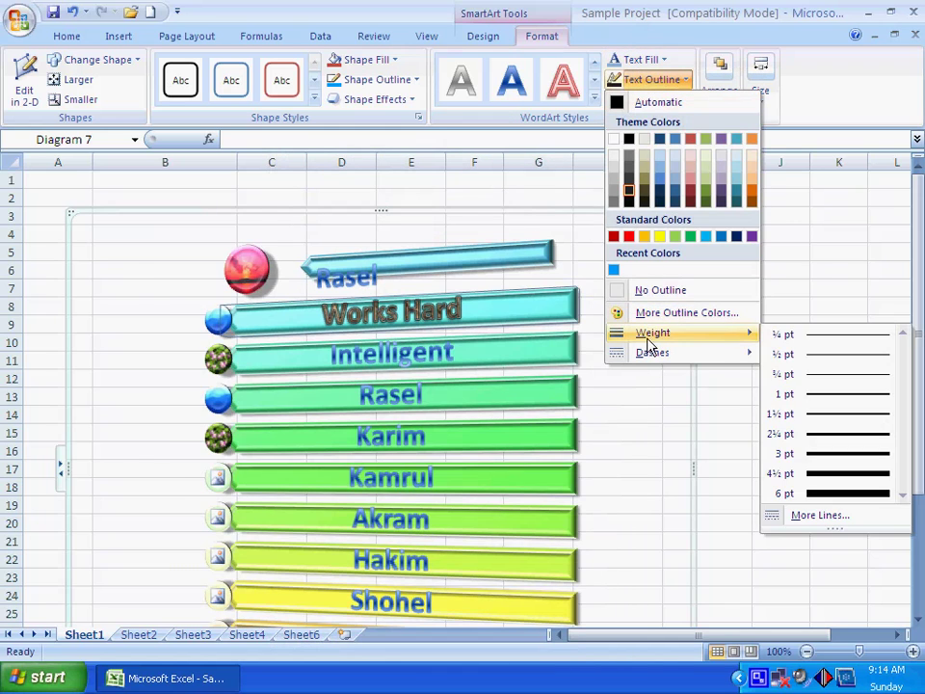
pyautogui.click(832, 493)
pyautogui.click(636, 81)
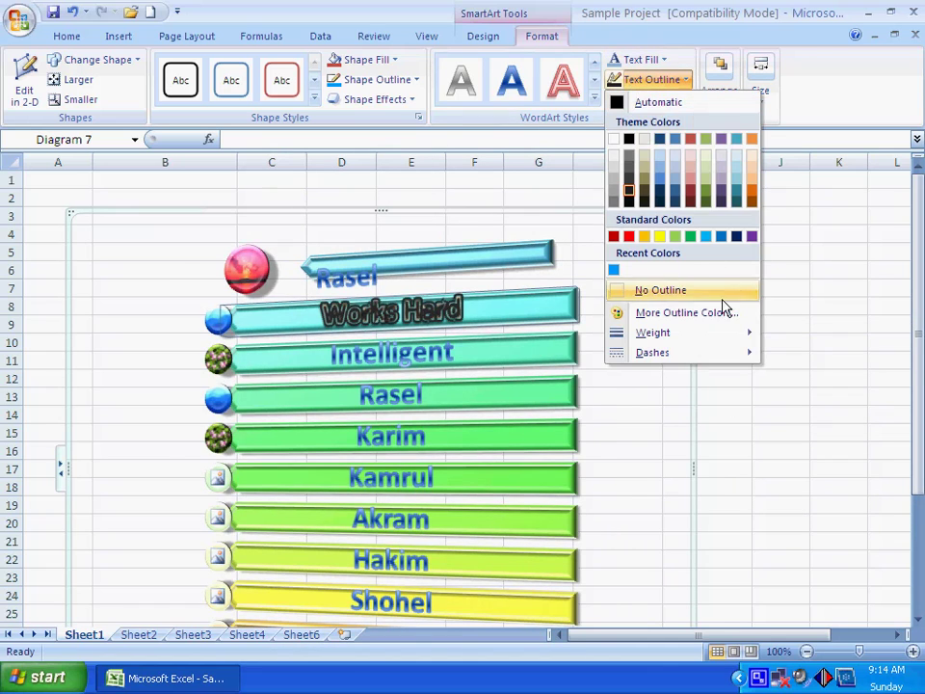
pyautogui.click(661, 239)
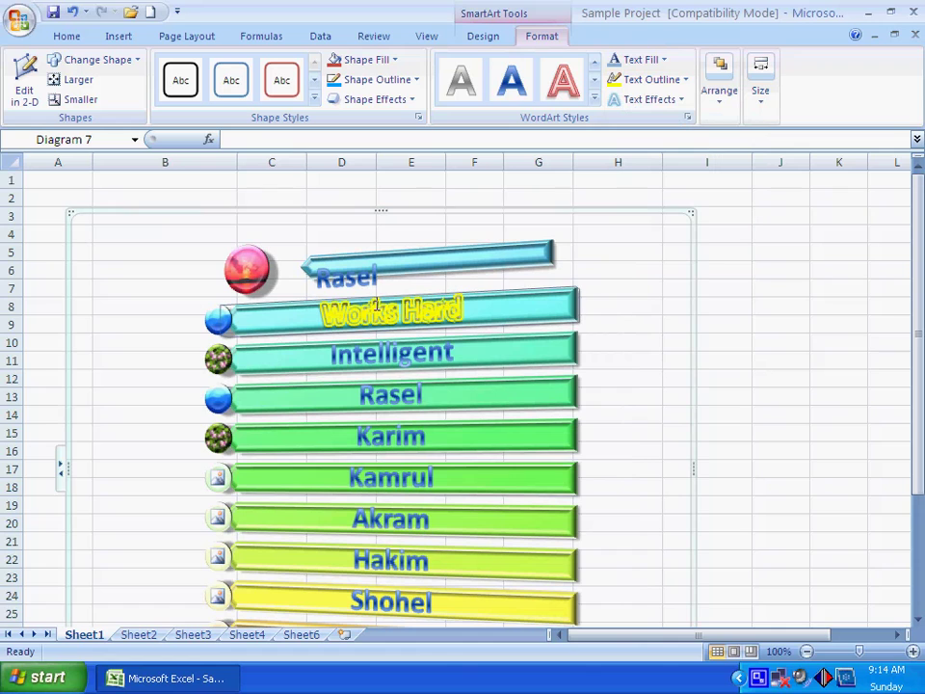
# - Apply a parallel off-axis top 3-D rotation to the diagram and a Transform text effect to the Works Hard text
pyautogui.click(646, 101)
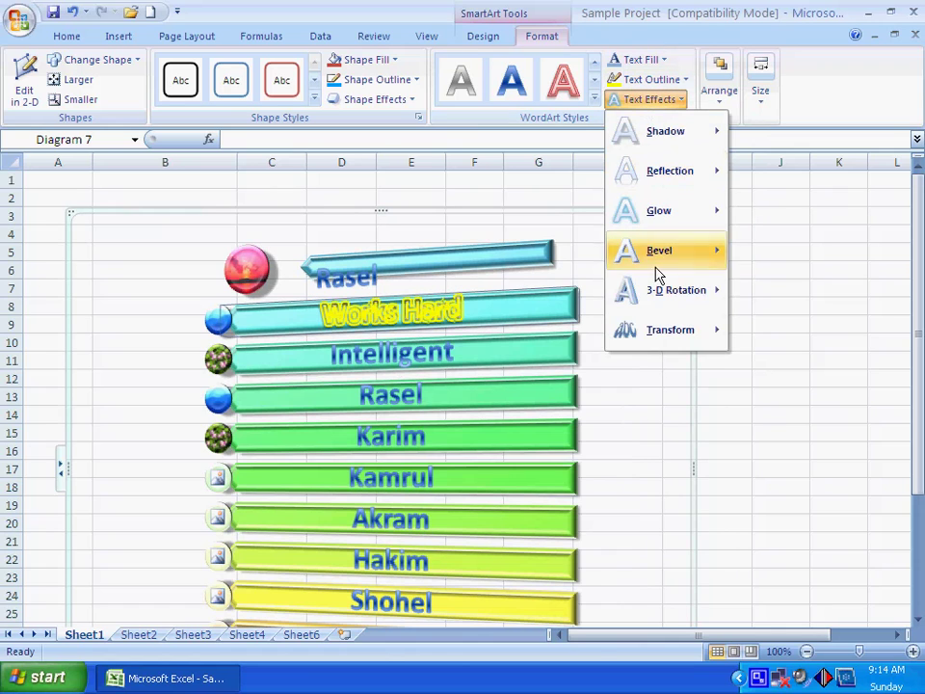
pyautogui.moveTo(659, 294)
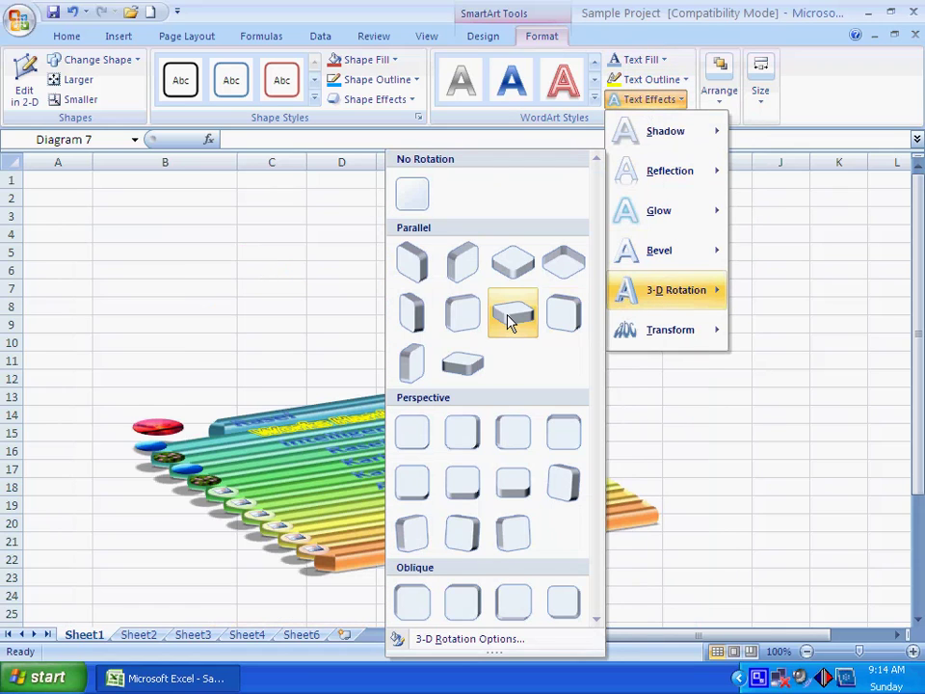
pyautogui.click(510, 323)
pyautogui.click(650, 99)
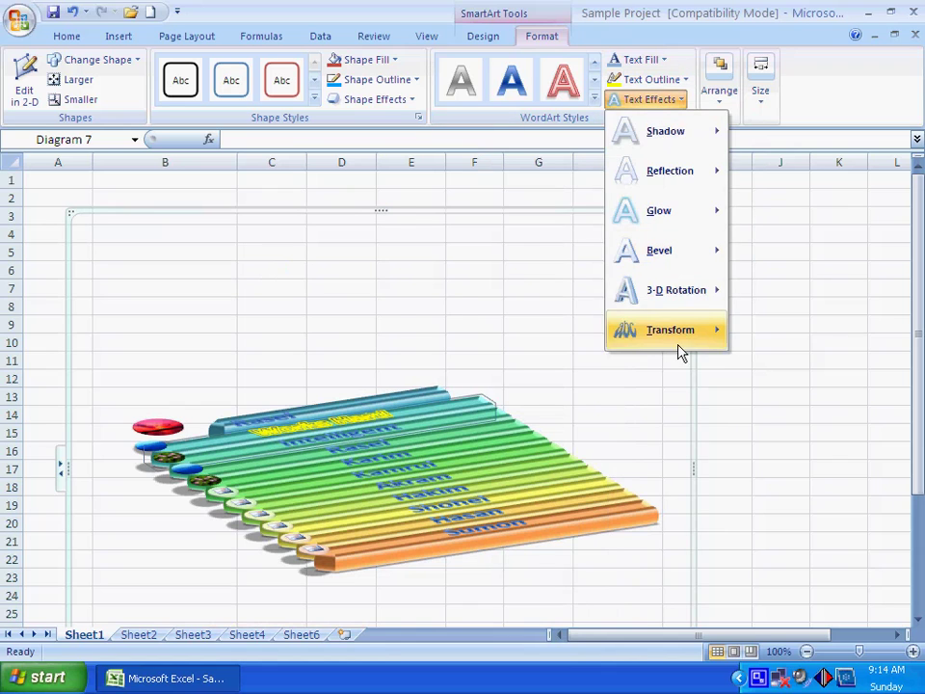
pyautogui.moveTo(679, 352)
pyautogui.click(522, 315)
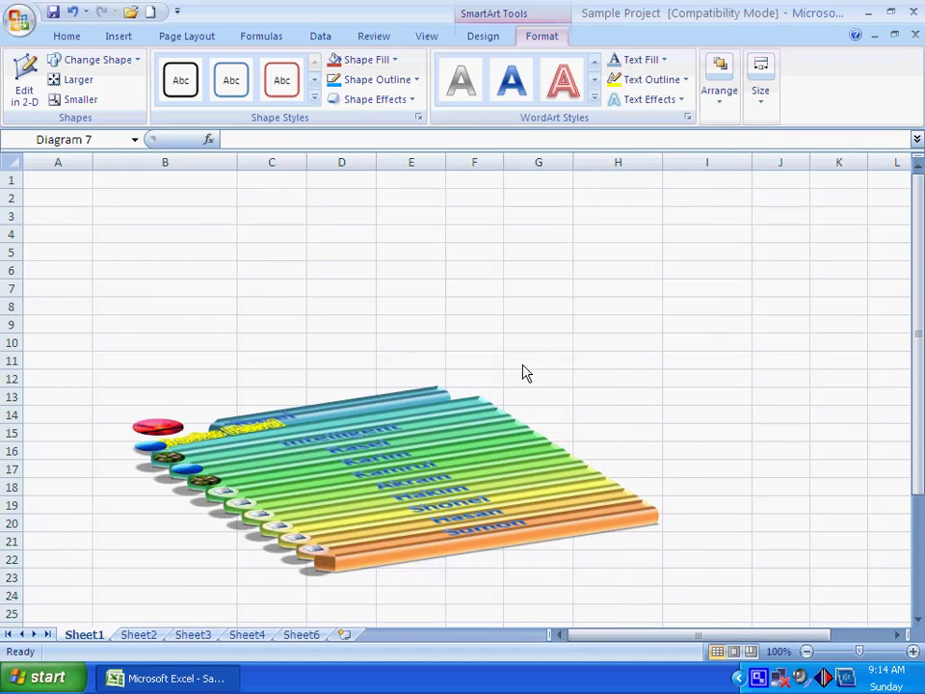
# - Set the SmartArt diagram's height to 10 inches and its width to 10 inches
pyautogui.click(763, 96)
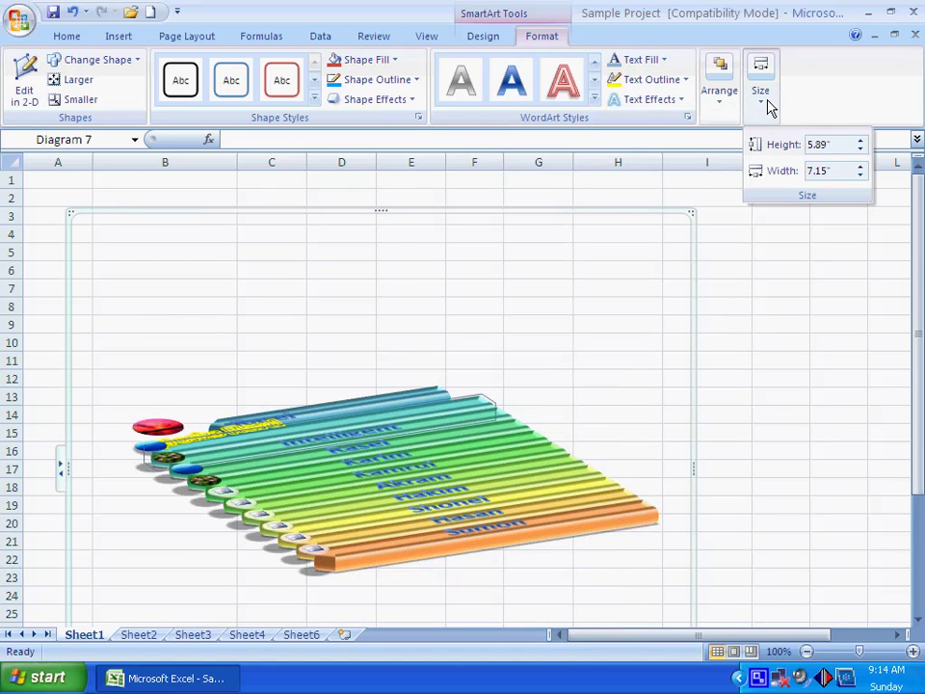
pyautogui.doubleClick(813, 144)
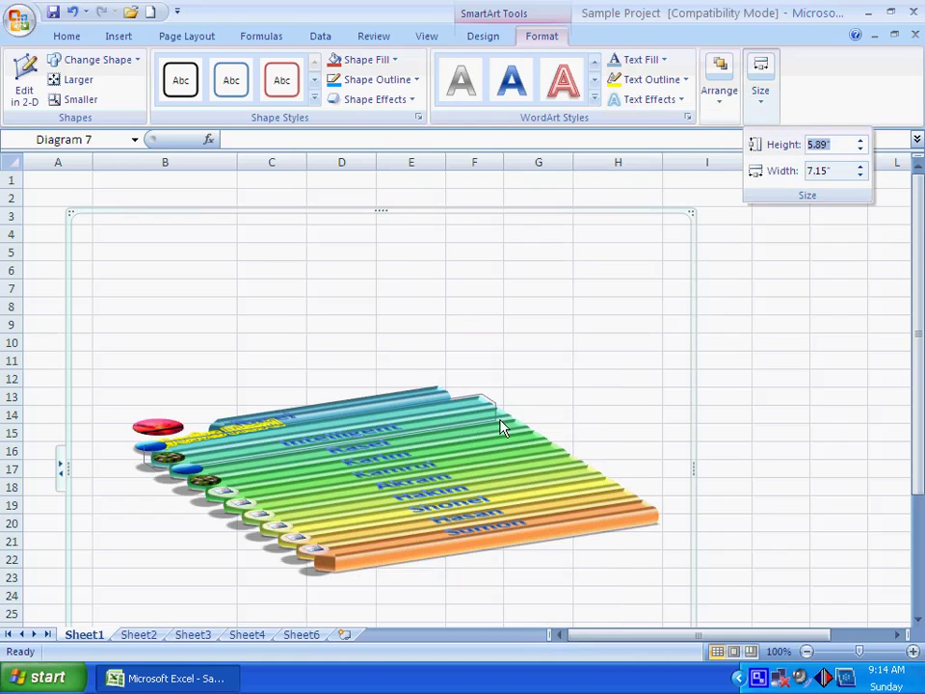
pyautogui.write('10')
pyautogui.press('Return')
pyautogui.scroll(-4, 449, 424)
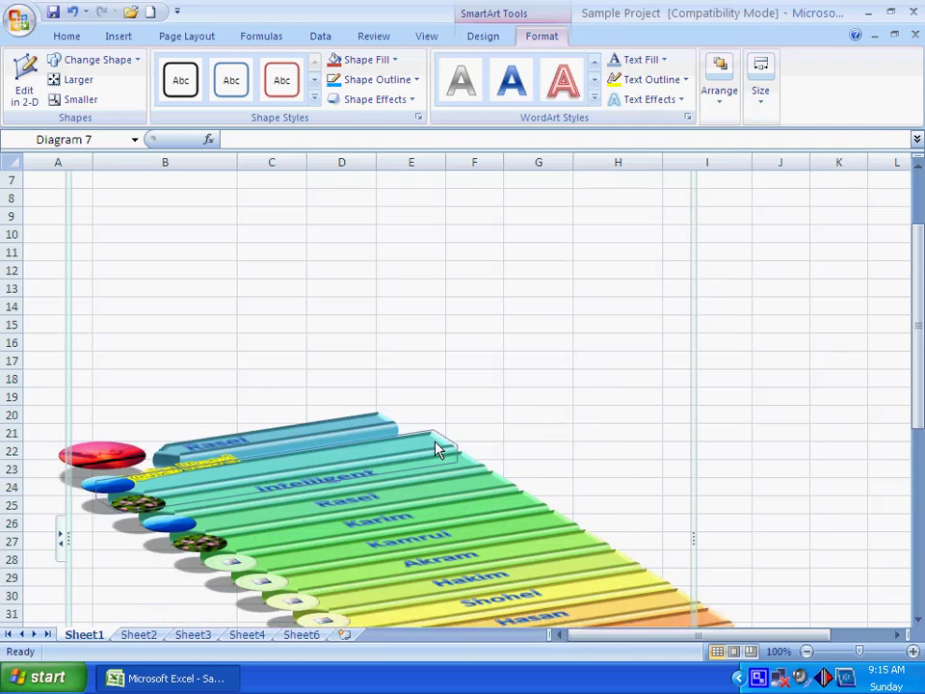
pyautogui.click(761, 92)
pyautogui.click(818, 170)
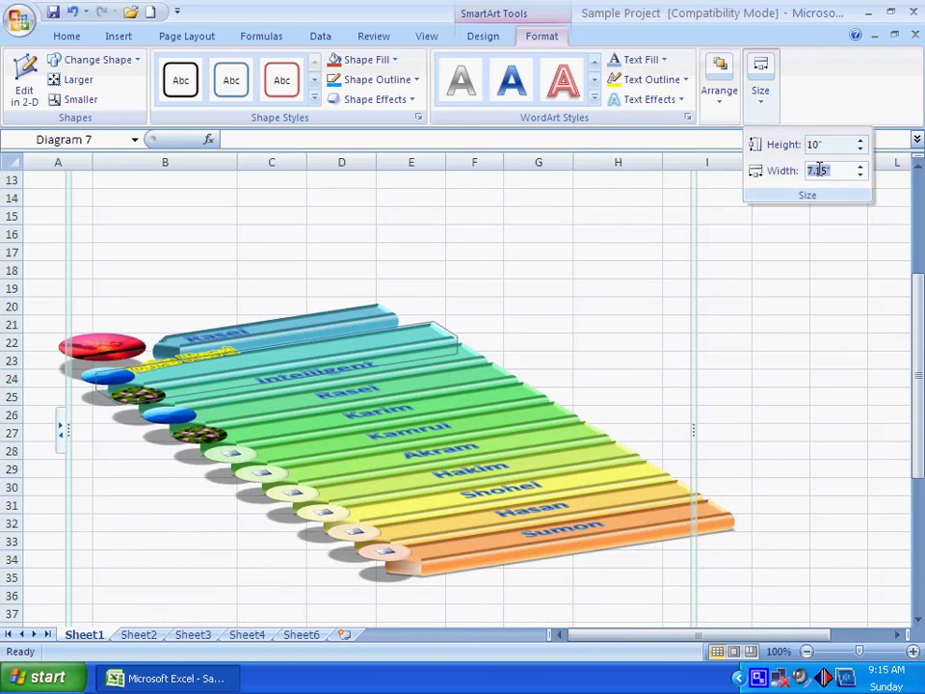
pyautogui.write('10')
pyautogui.press('Return')
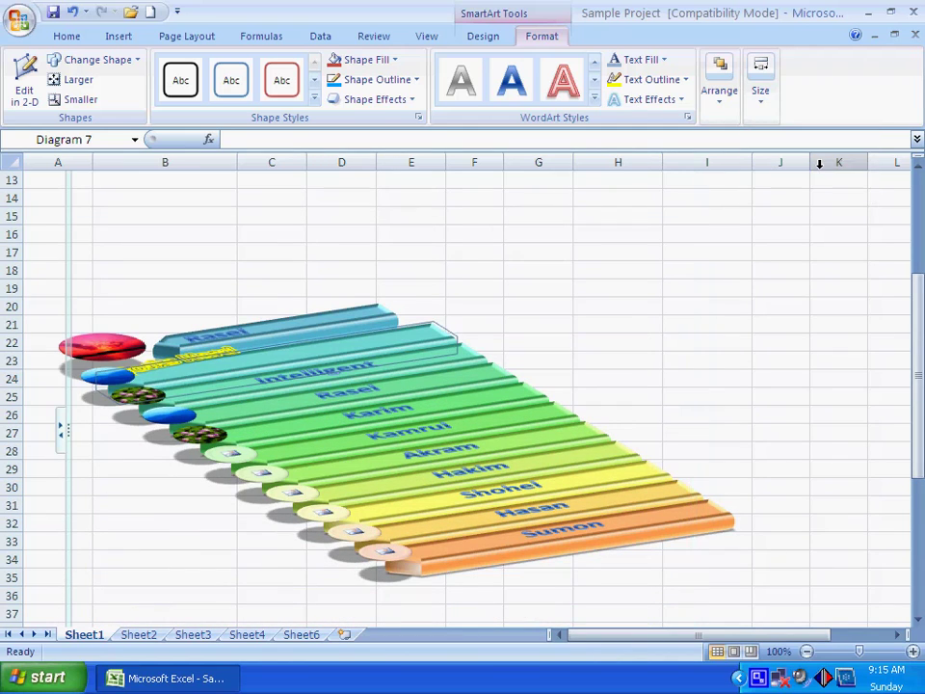
# - Shrink the SmartArt diagram to a height and width of 2 inches
pyautogui.click(762, 91)
pyautogui.click(815, 145)
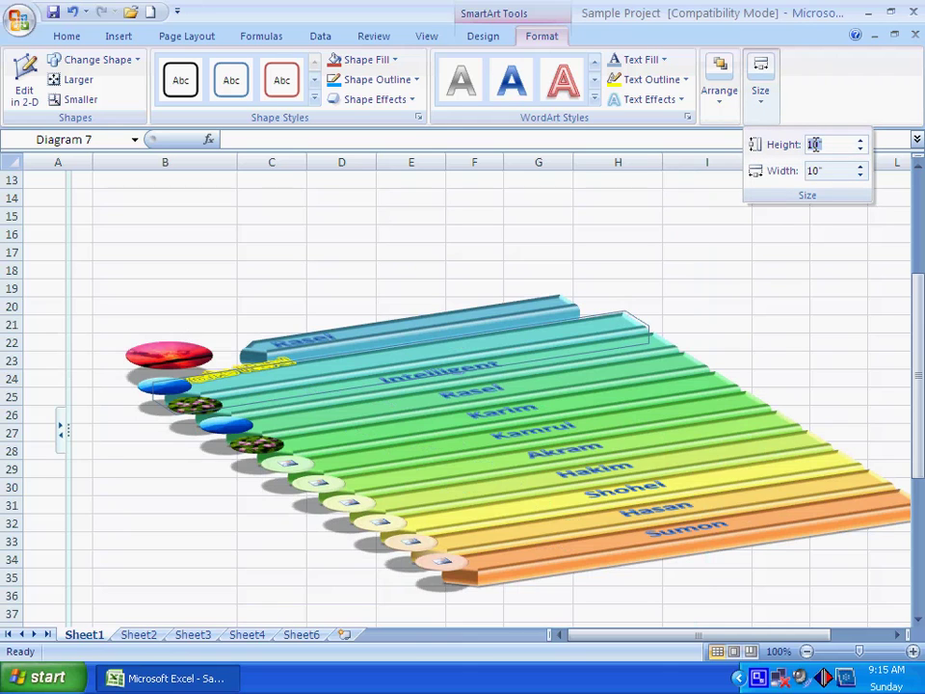
pyautogui.write('2')
pyautogui.click(812, 173)
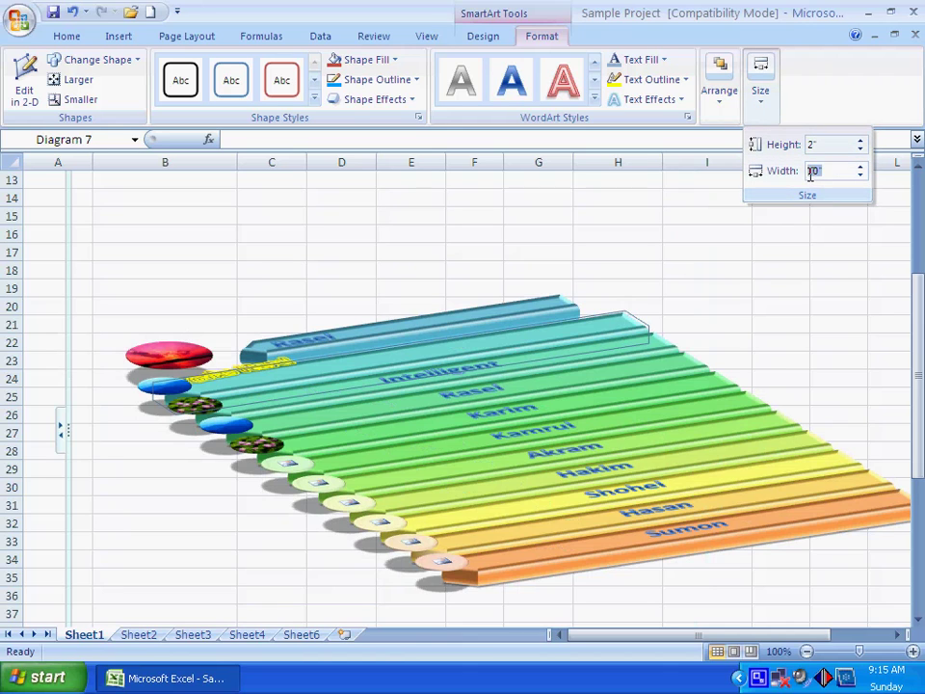
pyautogui.press('Return')
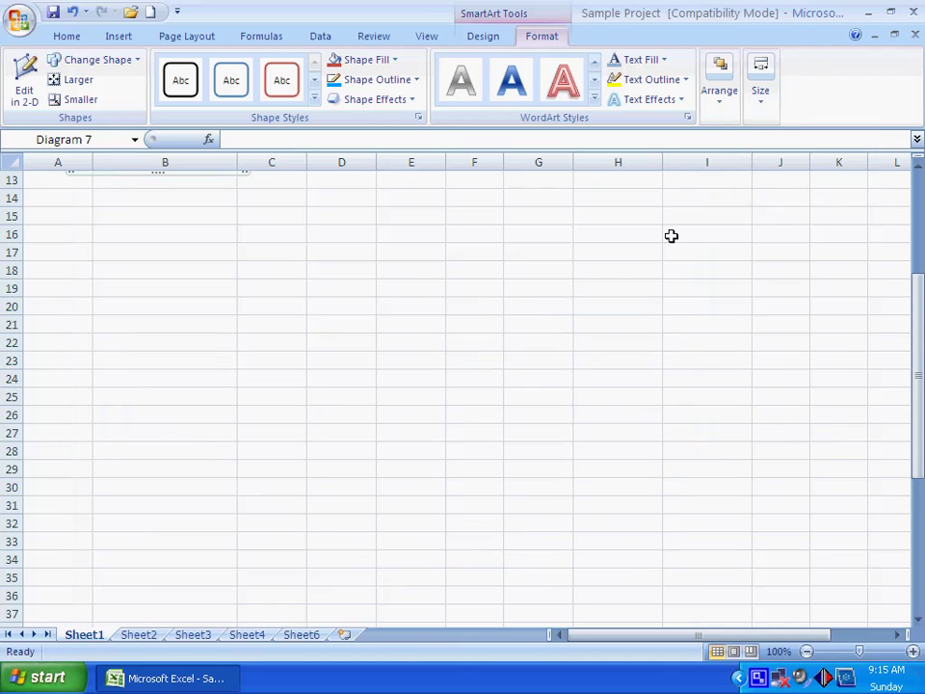
pyautogui.scroll(4, 419, 427)
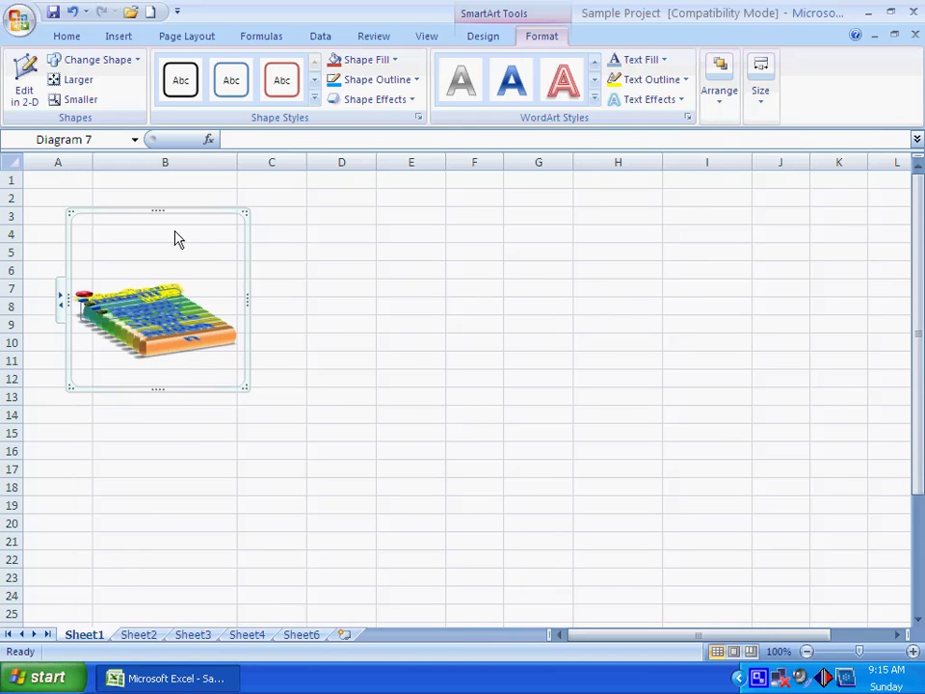
# - Open and close the diagram's text pane, and enlarge the diagram frame from its lower corner to reach column I
pyautogui.click(61, 301)
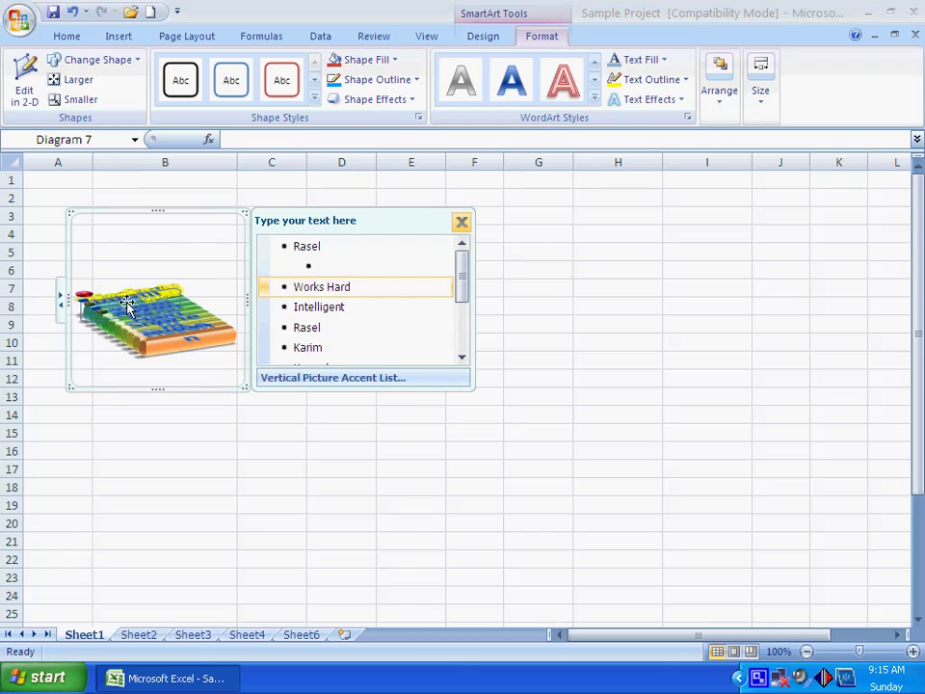
pyautogui.click(461, 222)
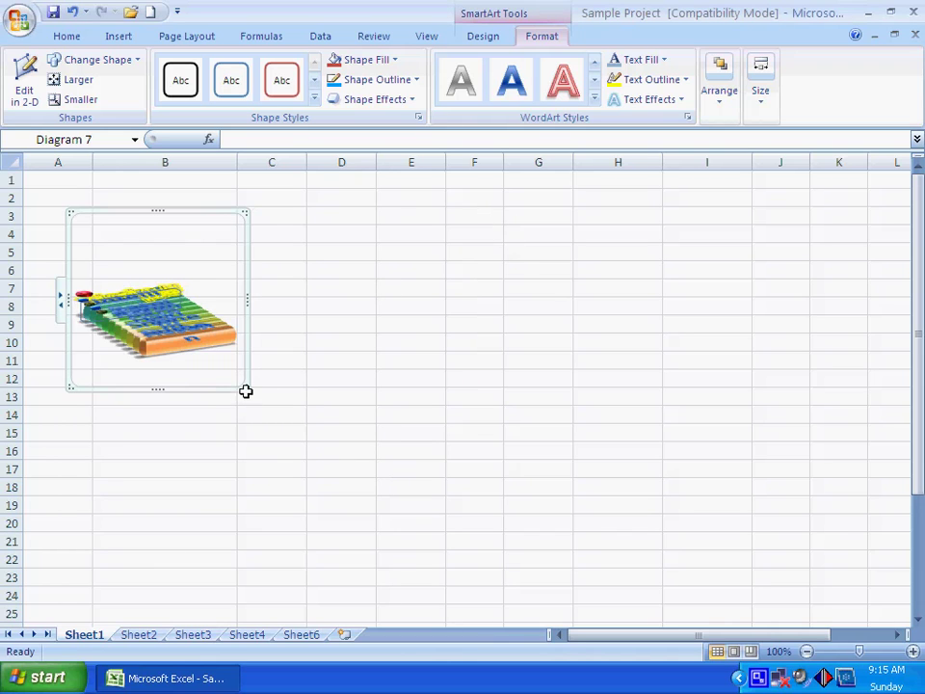
pyautogui.moveTo(246, 390); pyautogui.dragTo(717, 624)
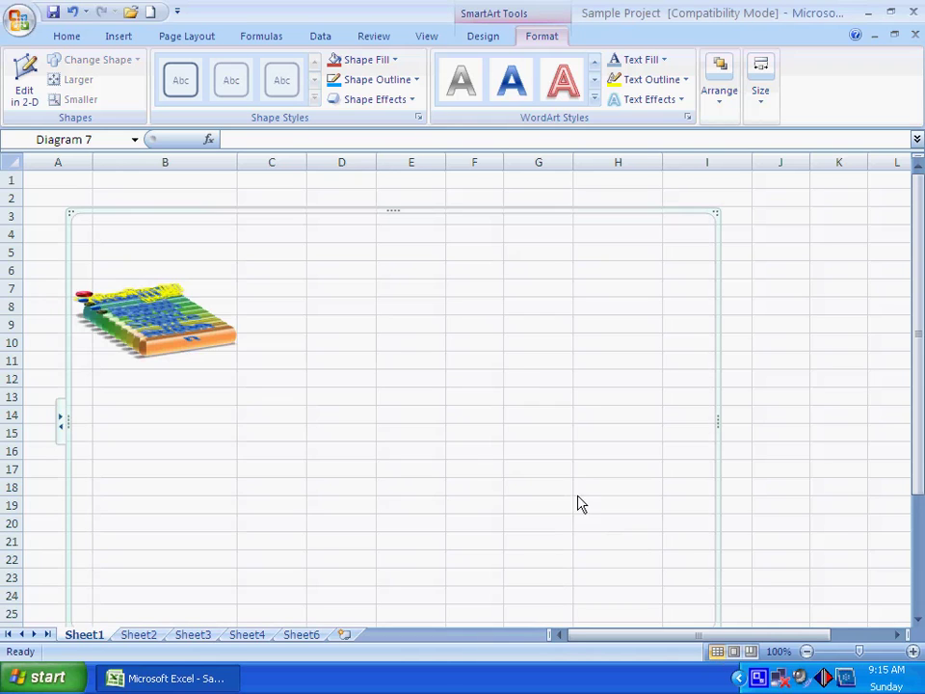
# - Try to move the Works Hard bar away from the other bars in the rotated diagram
pyautogui.click(763, 96)
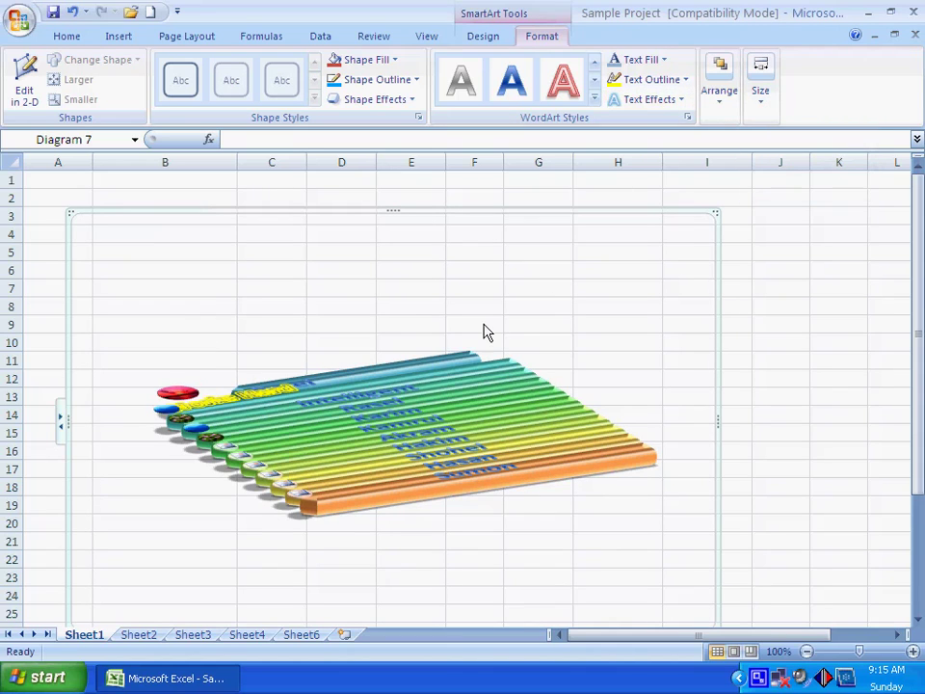
pyautogui.click(367, 398)
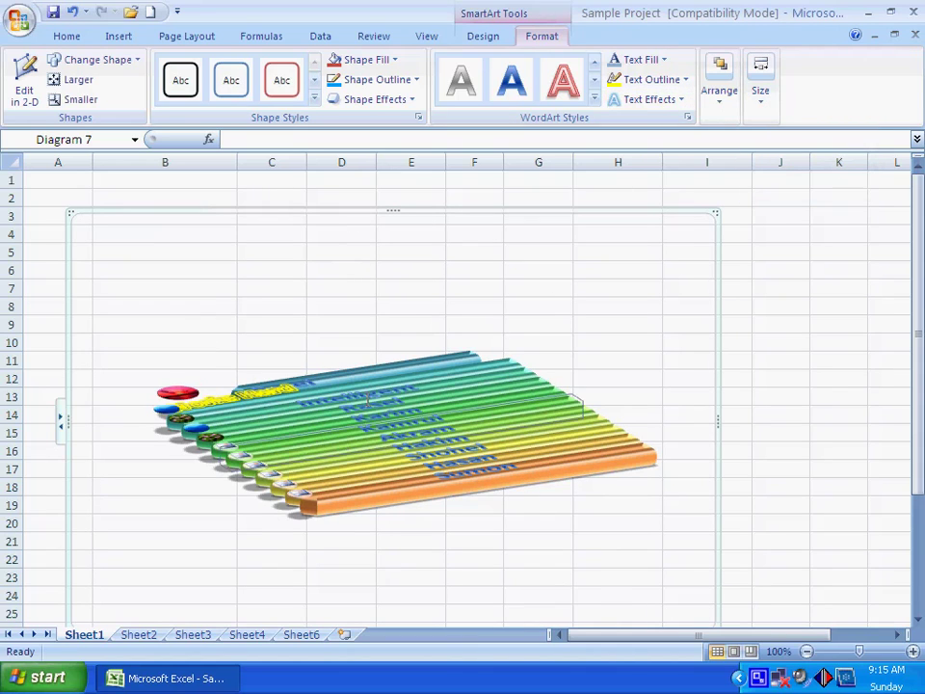
pyautogui.click(381, 373)
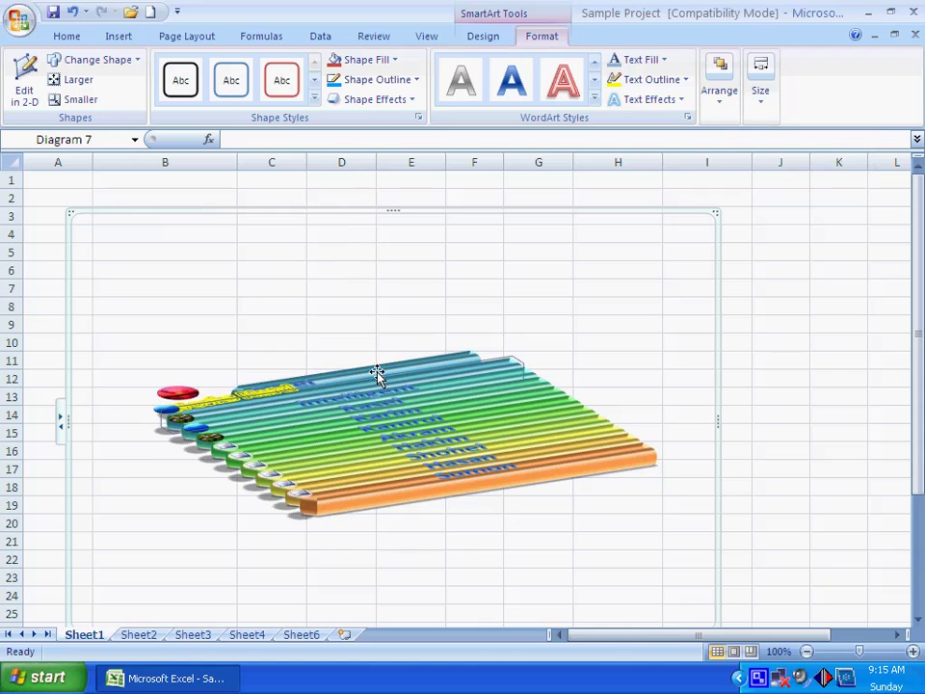
pyautogui.moveTo(377, 374); pyautogui.dragTo(321, 350)
# - Undo the diagram's resizing, the text transform and the 3-D rotation
pyautogui.click(72, 11)
pyautogui.click(72, 12)
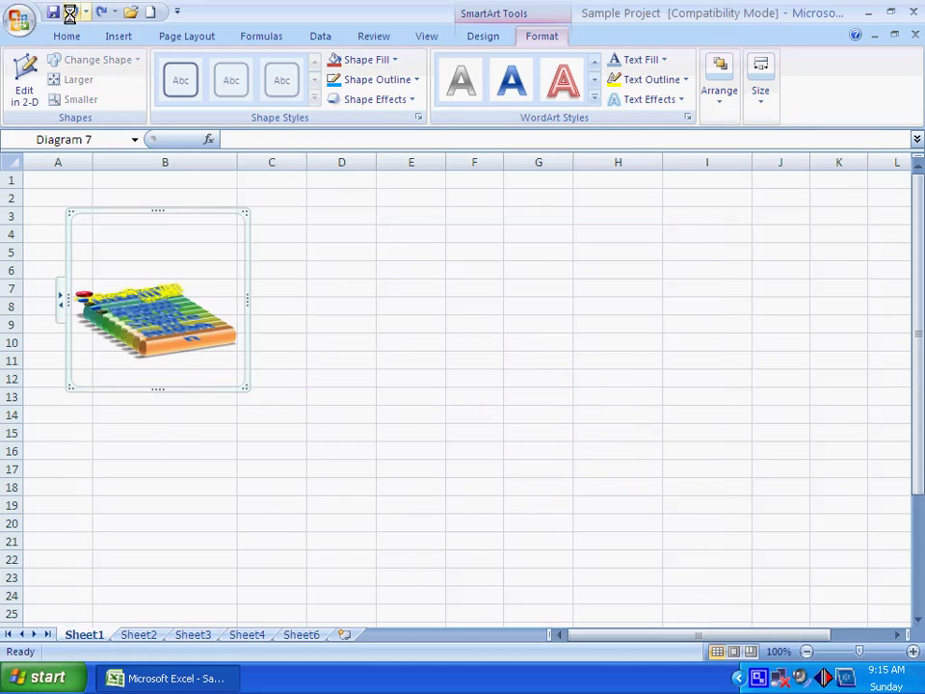
pyautogui.click(72, 12)
pyautogui.click(73, 11)
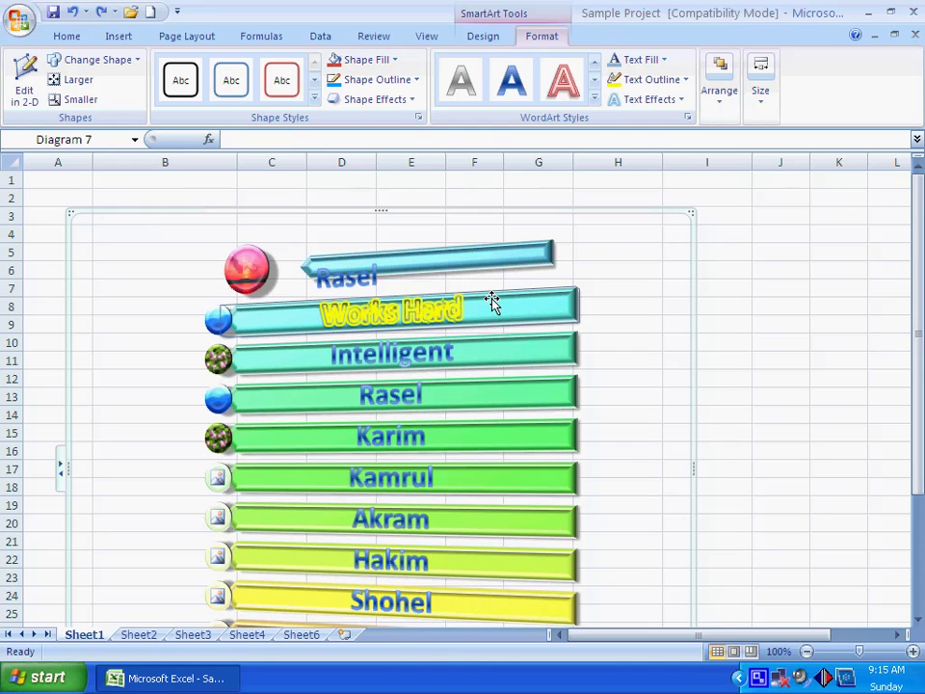
# - Delete the Works Hard bar, the bar directly below Intelligent, and the topmost bar from the diagram
pyautogui.press('Delete')
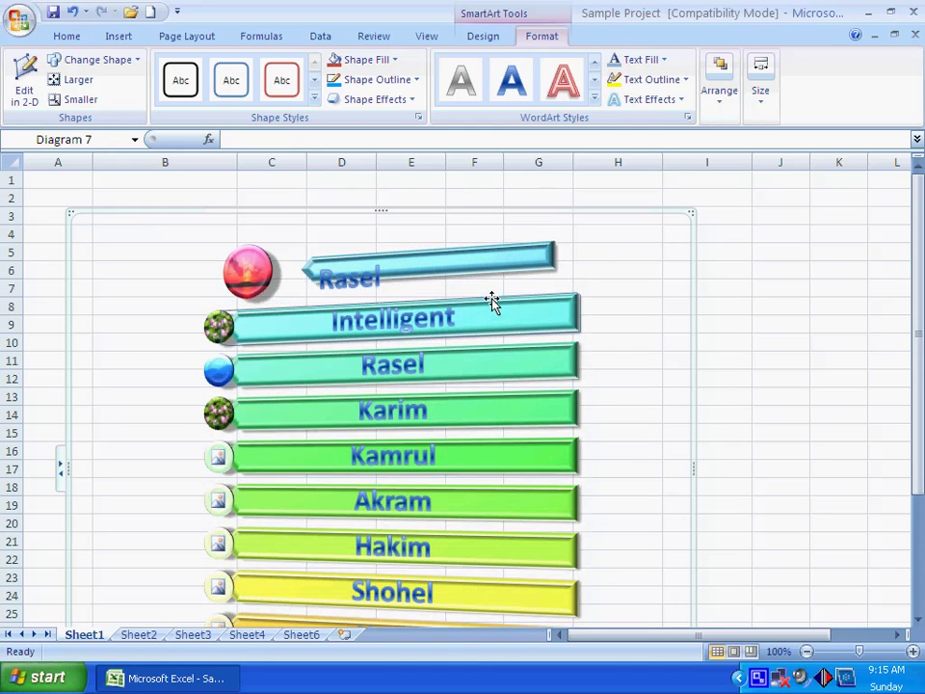
pyautogui.click(246, 278)
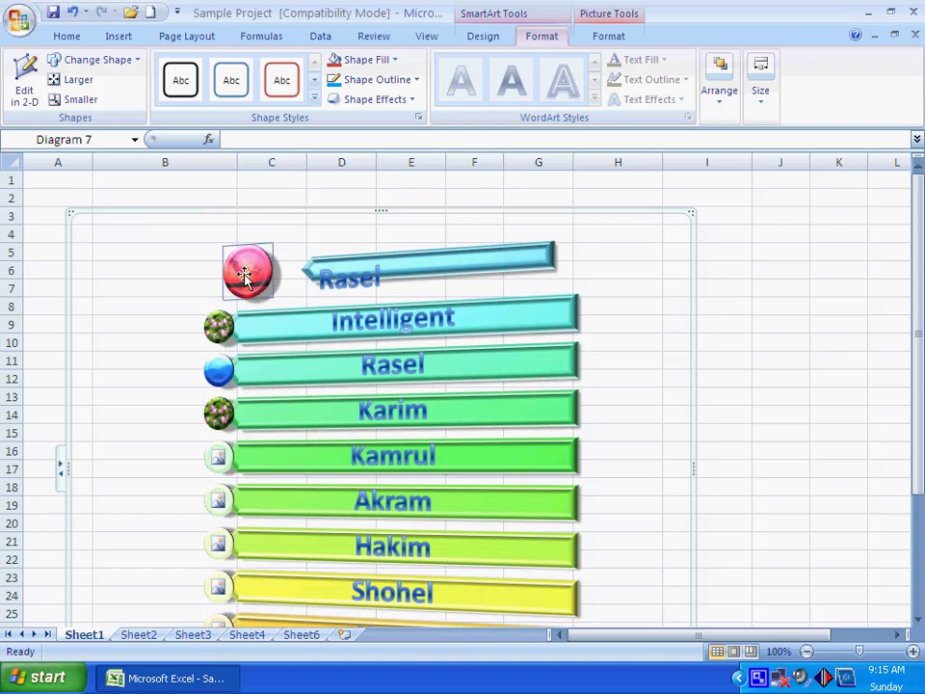
pyautogui.click(445, 359)
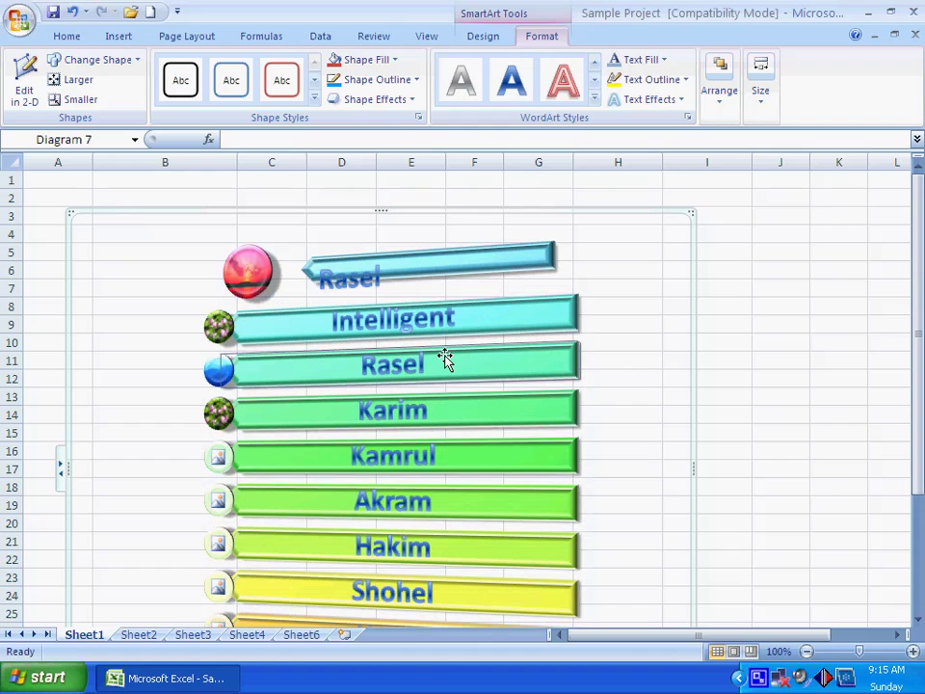
pyautogui.press('Delete')
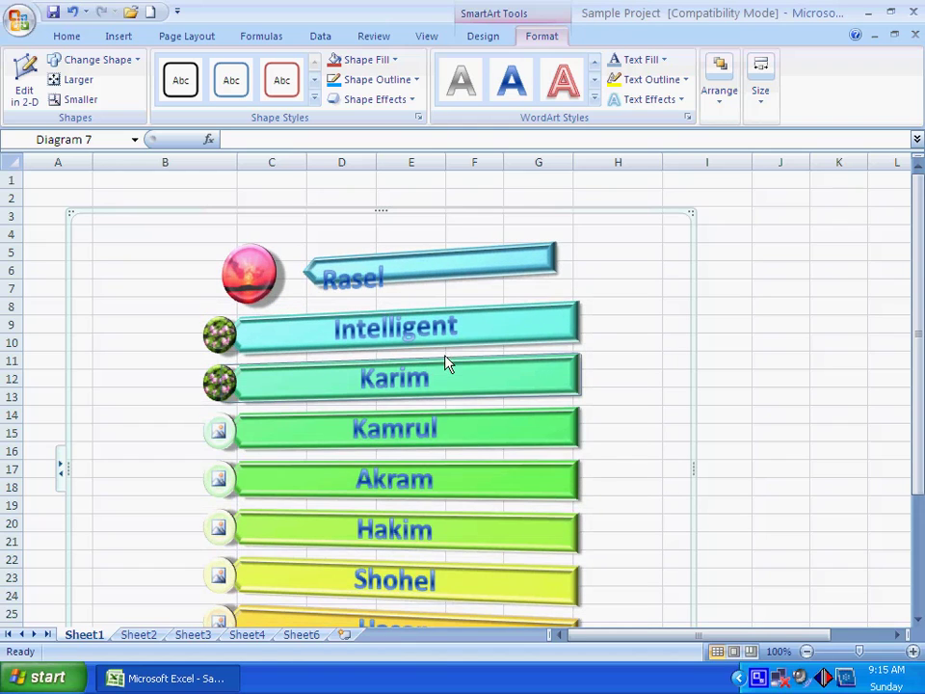
pyautogui.click(407, 253)
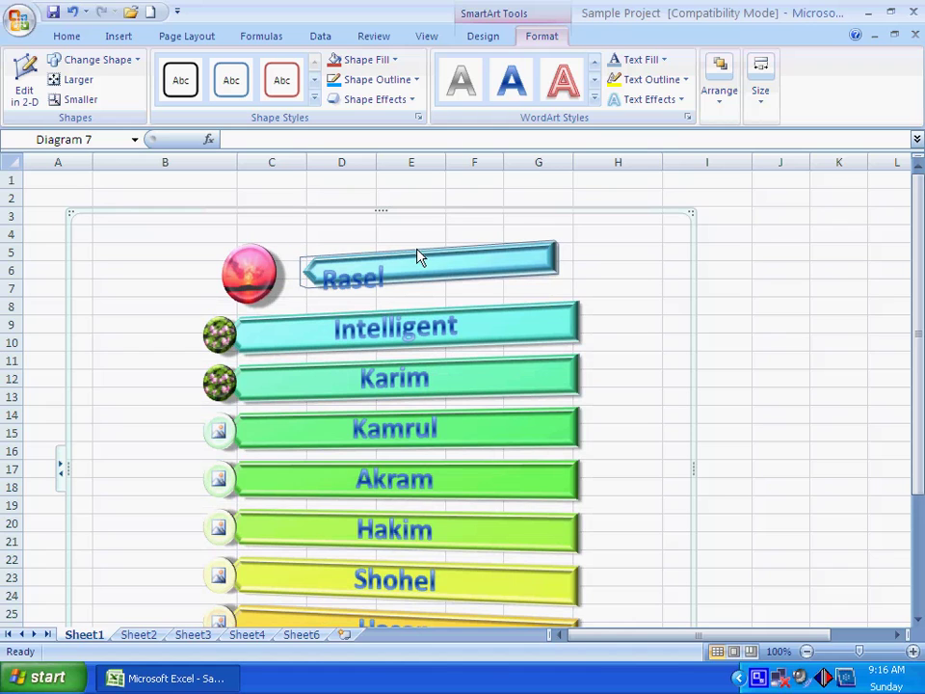
pyautogui.press('Delete')
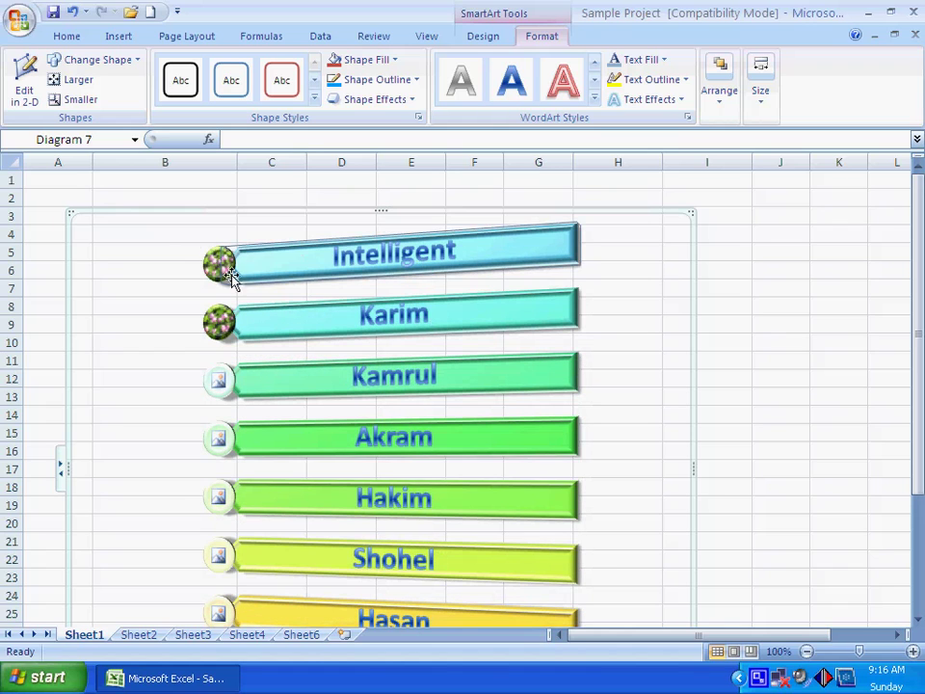
# - Delete the third bar, the first one with an empty picture placeholder, from the diagram
pyautogui.click(431, 356)
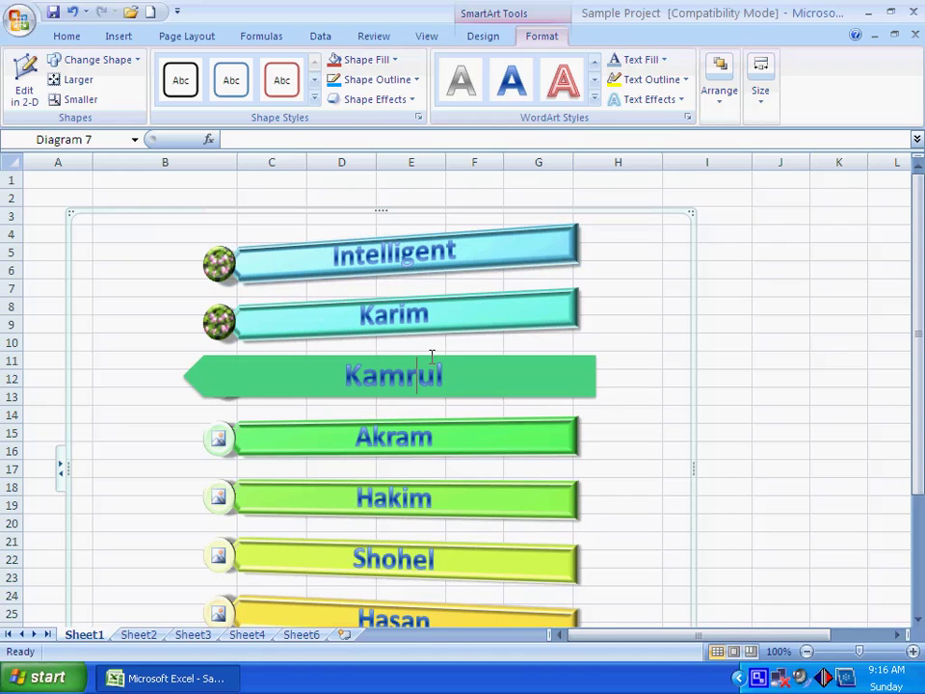
pyautogui.click(430, 352)
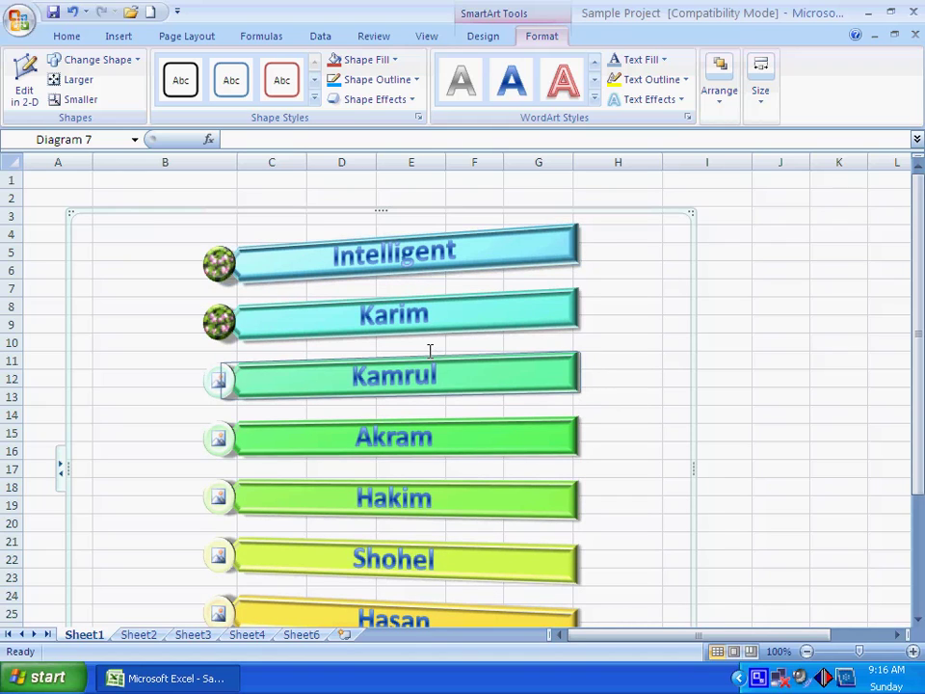
pyautogui.press('Delete')
pyautogui.scroll(-3, 472, 312)
pyautogui.scroll(3, 466, 313)
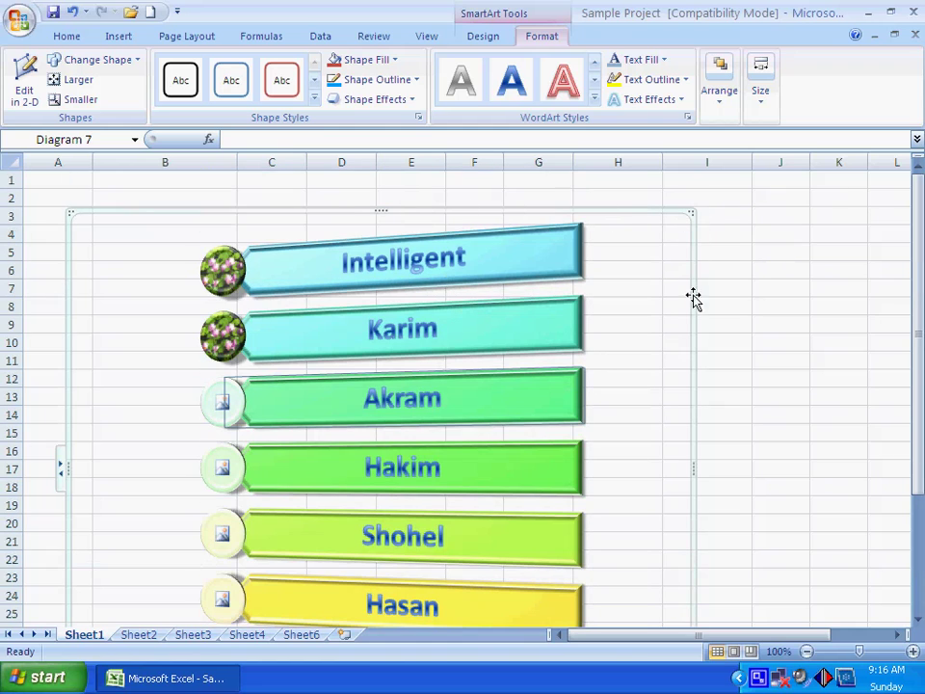
# - Delete the entire SmartArt diagram from Sheet1 and select cell C8
pyautogui.click(378, 204)
pyautogui.click(373, 211)
pyautogui.click(372, 260)
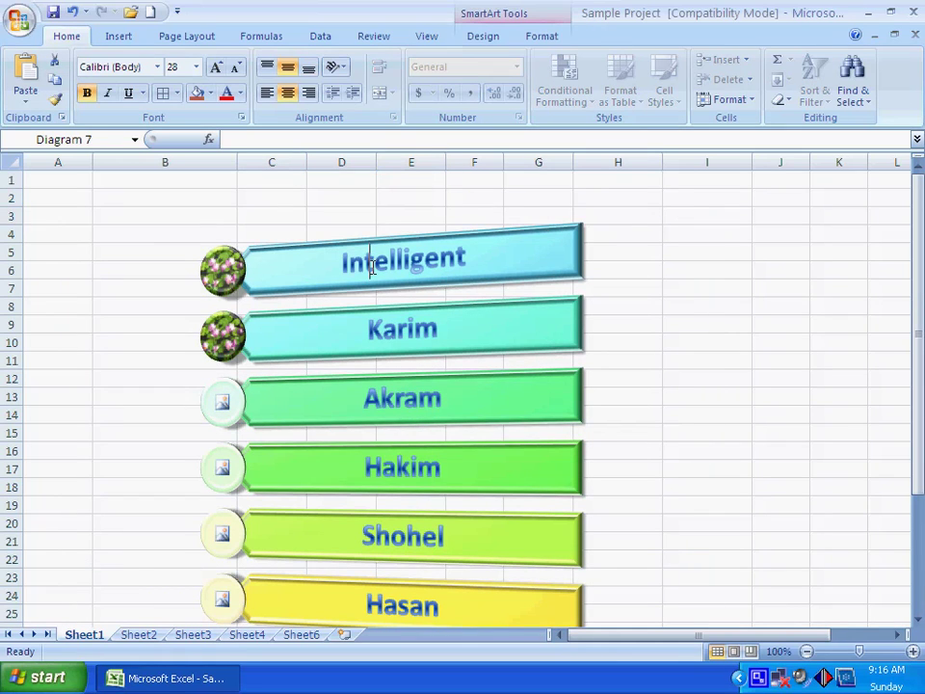
pyautogui.click(372, 212)
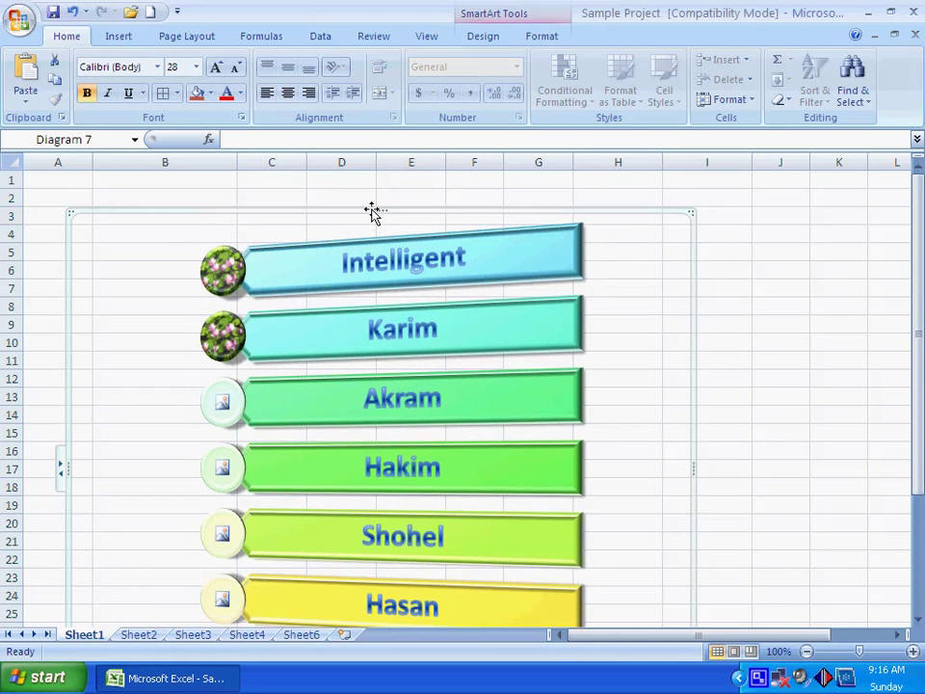
pyautogui.press('Delete')
pyautogui.click(277, 310)
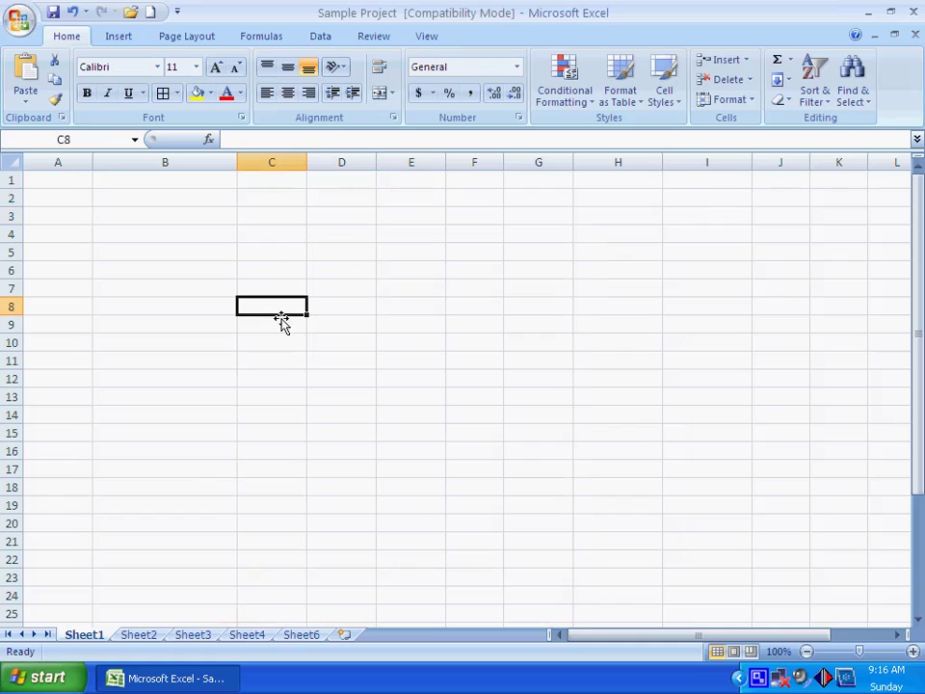